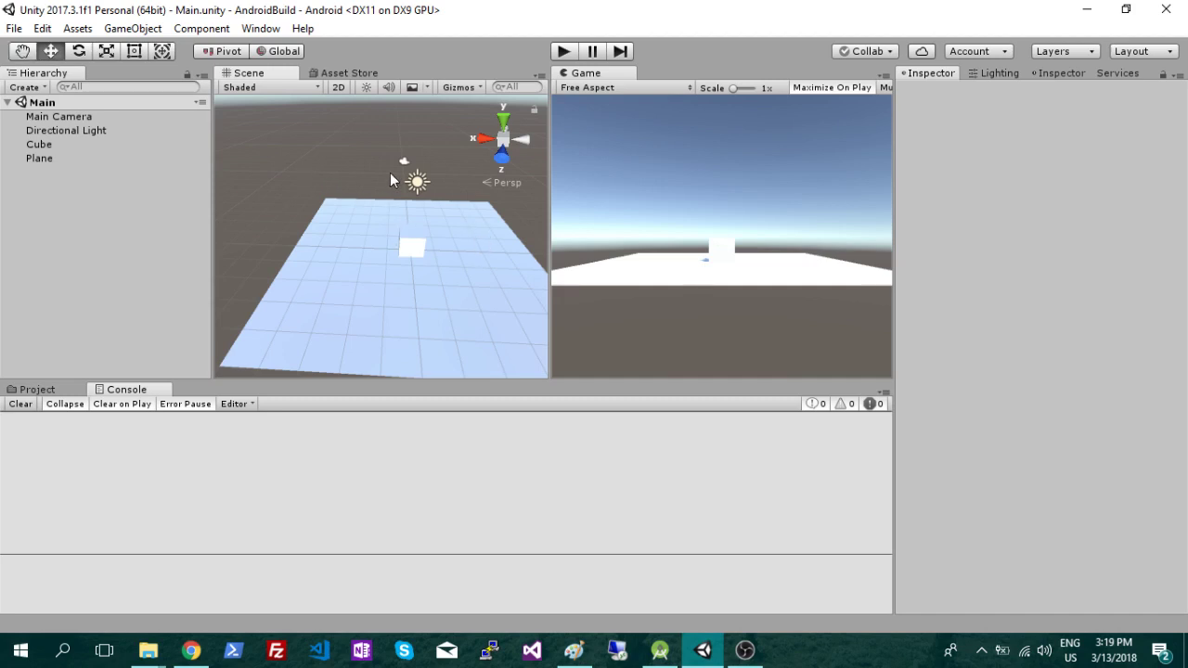
Orbit the Scene view around the Plane until the Plane and Cube face straight ahead.
alt+drag(423, 245, 375, 295)
alt+drag(463, 226, 384, 210)
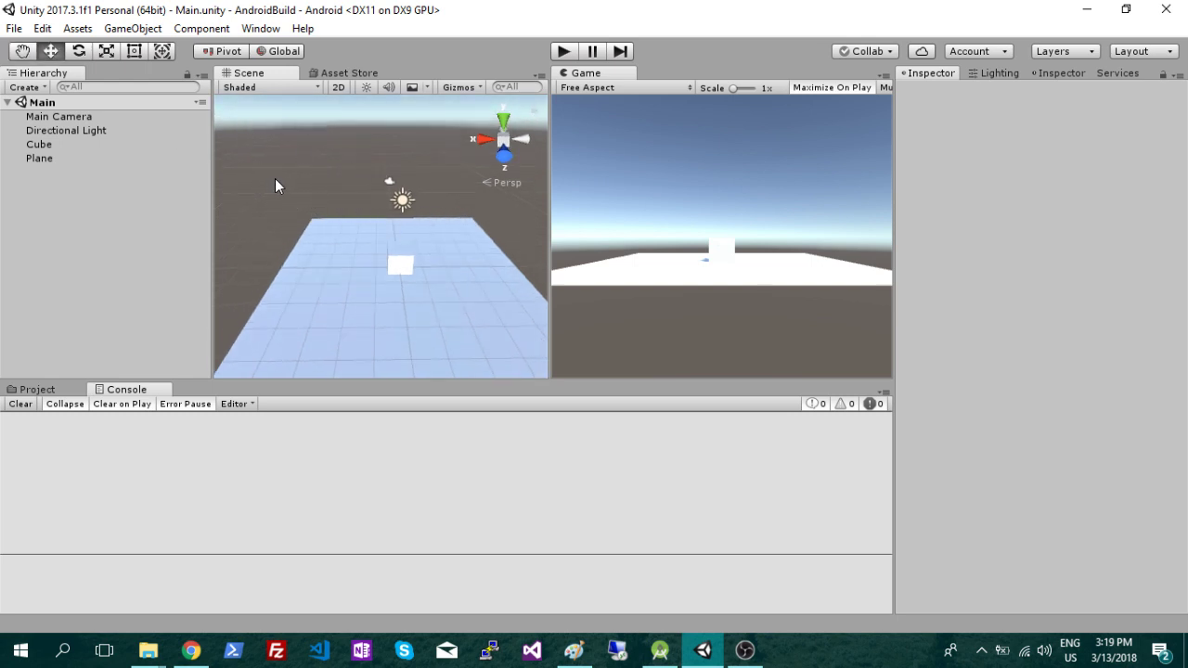
Open Build Settings, compare PC Standalone with Android, then check the Build Settings screenshot in Paint.
click(14, 29)
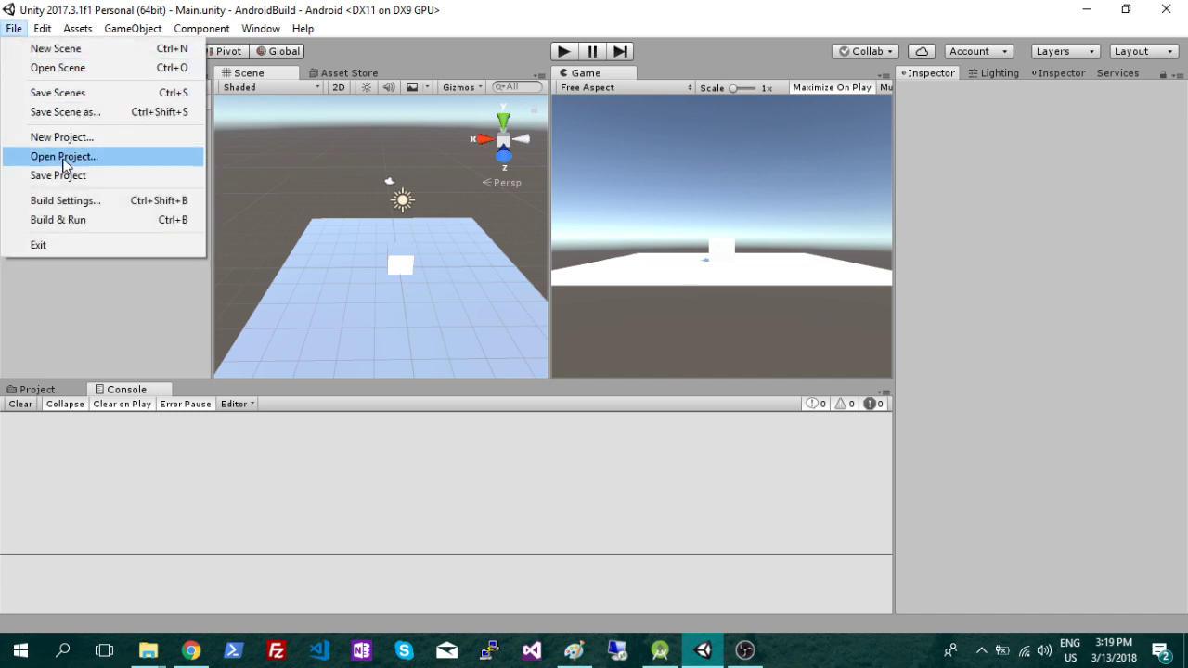
click(81, 201)
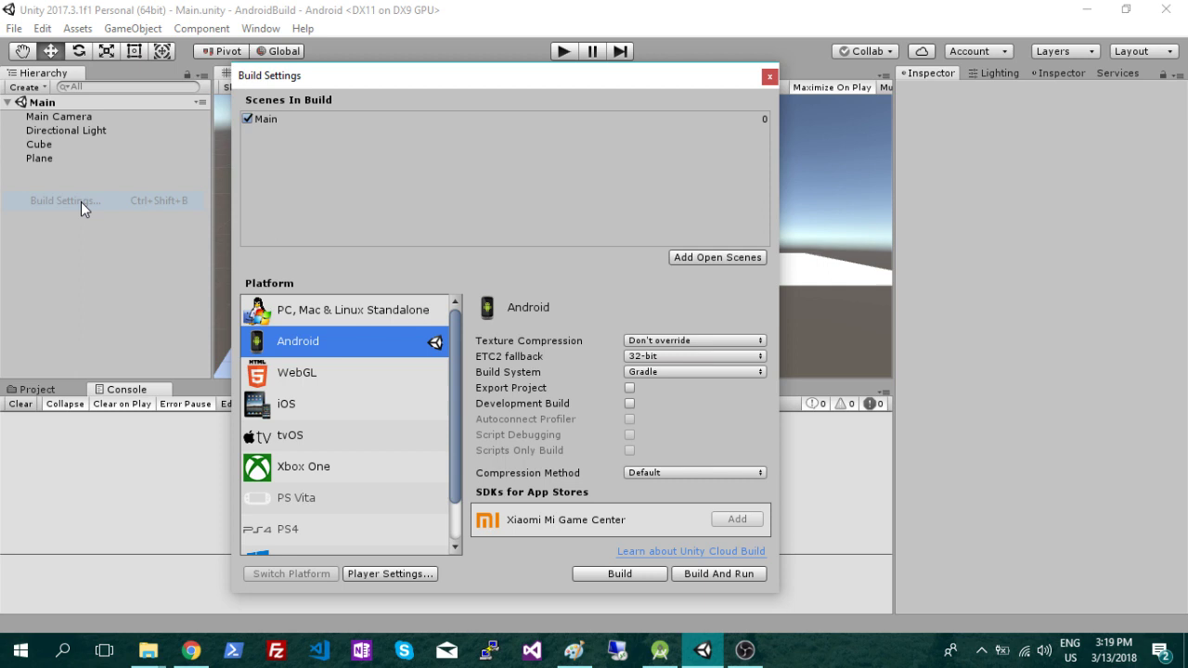
click(427, 318)
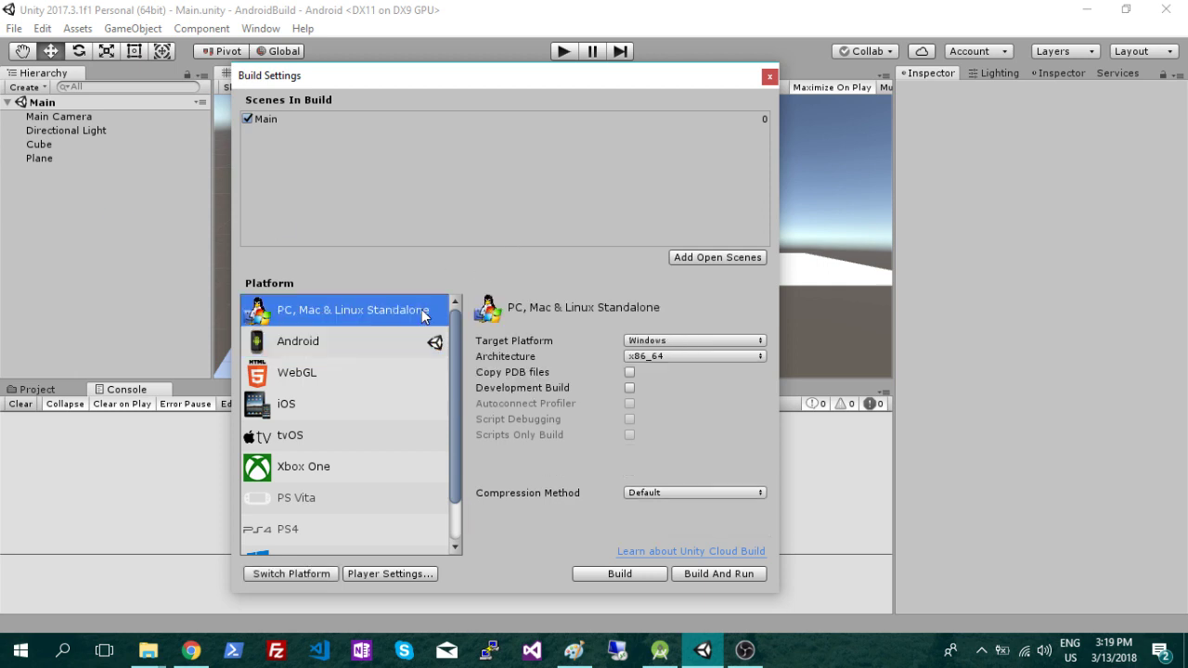
click(319, 342)
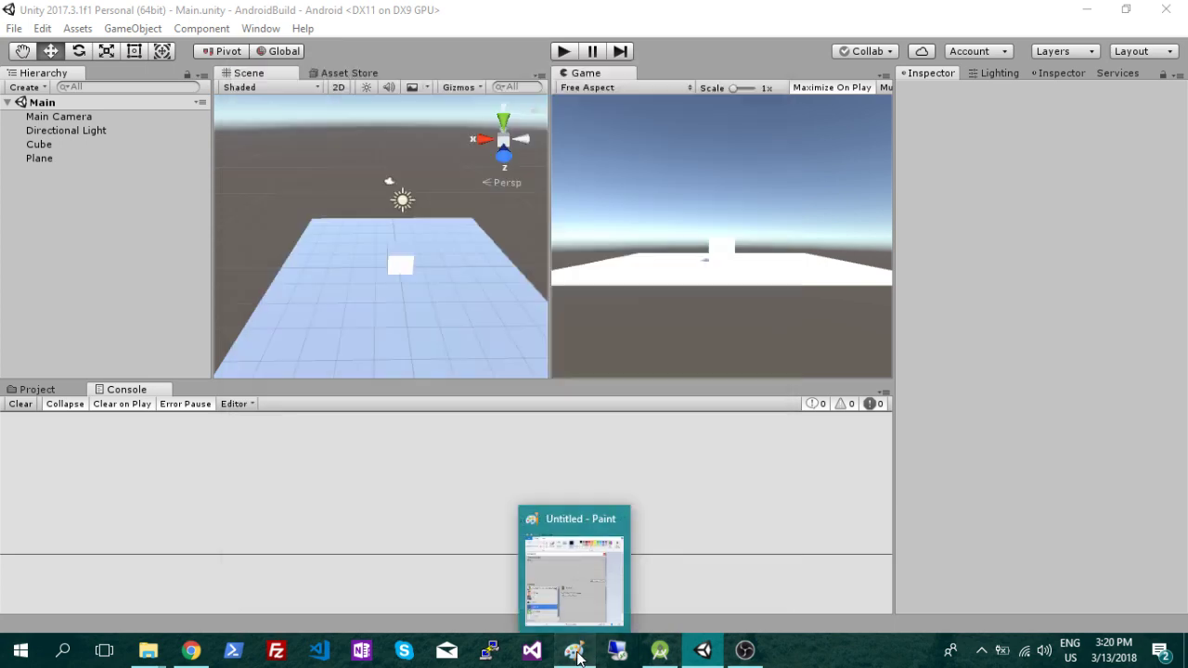
click(574, 650)
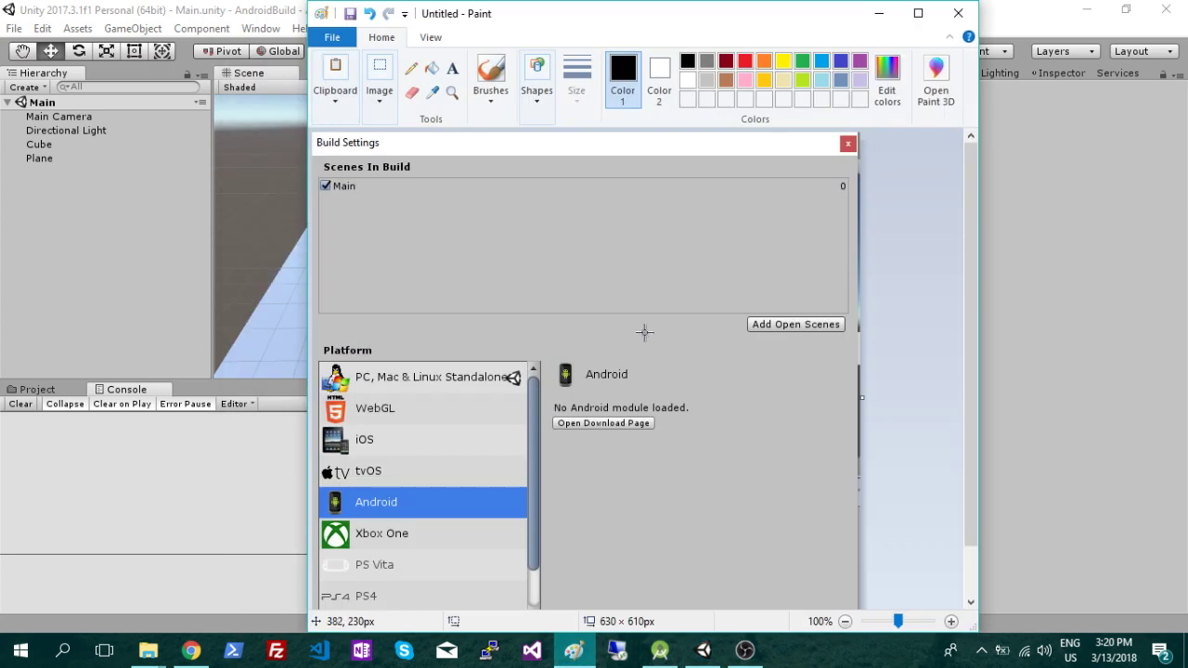
scroll(645, 332, down, 2)
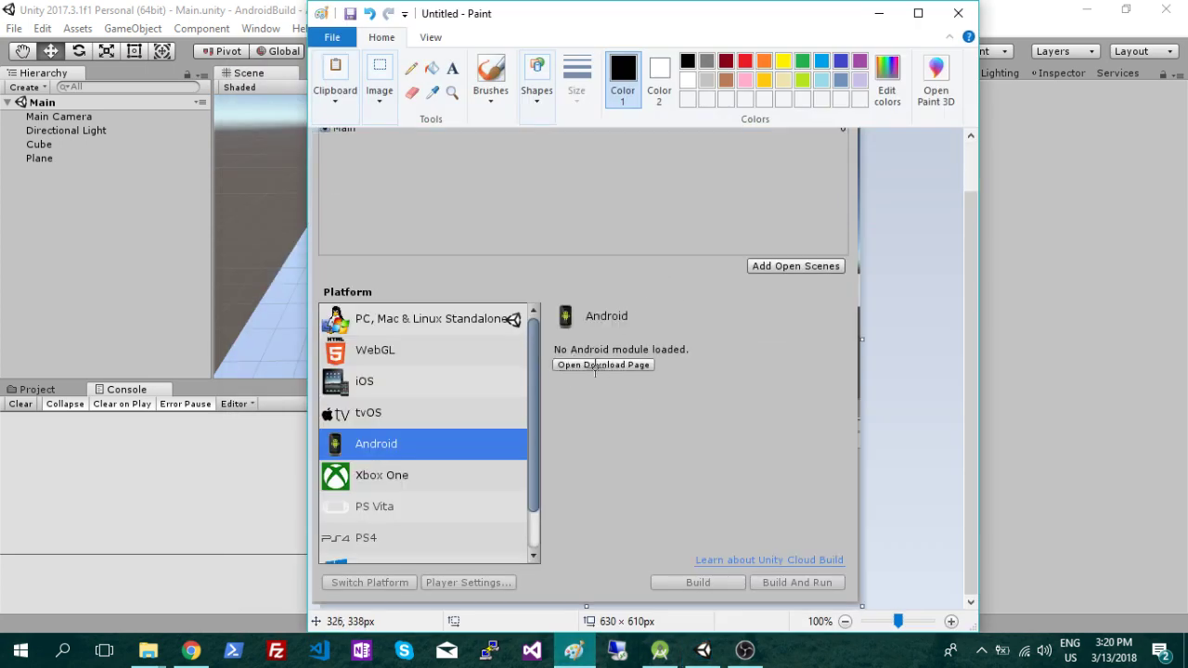
Back in Unity, preview Standalone, reselect Android, and close the Build Settings window.
click(877, 17)
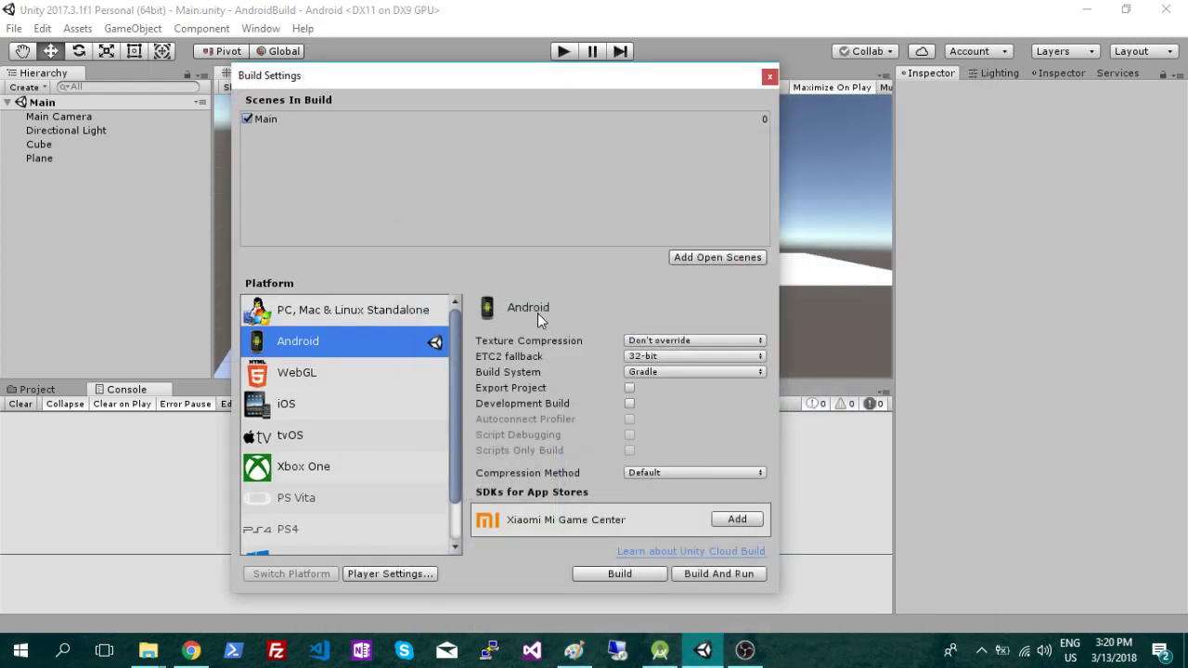
click(308, 312)
click(315, 340)
click(769, 77)
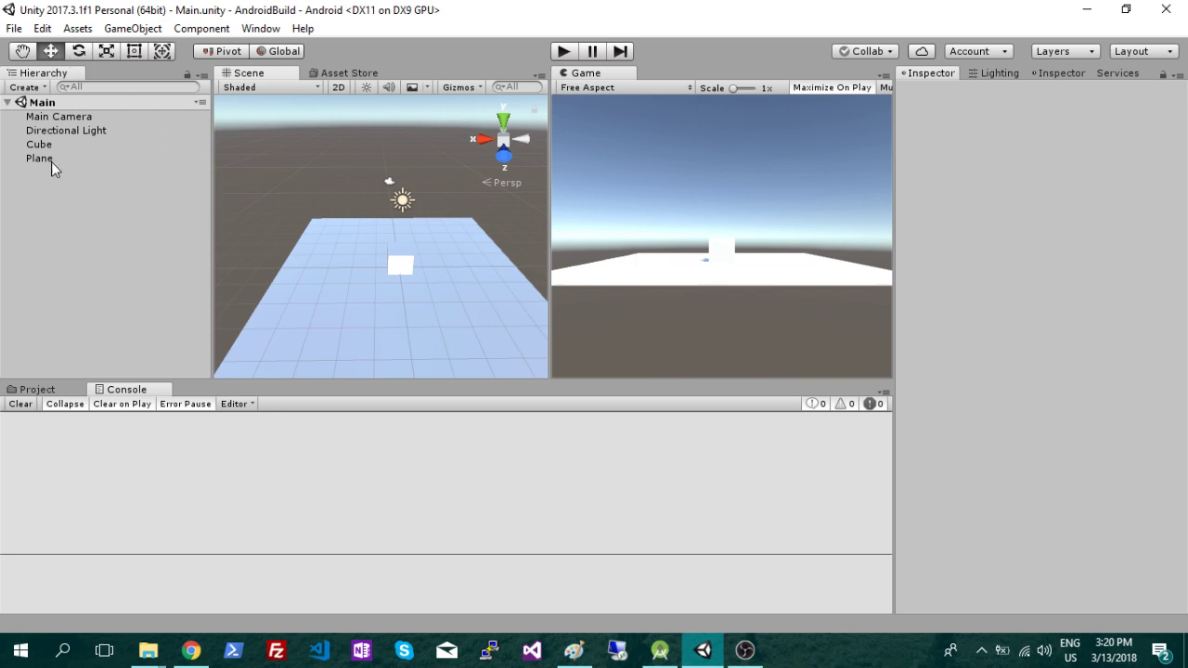
click(48, 30)
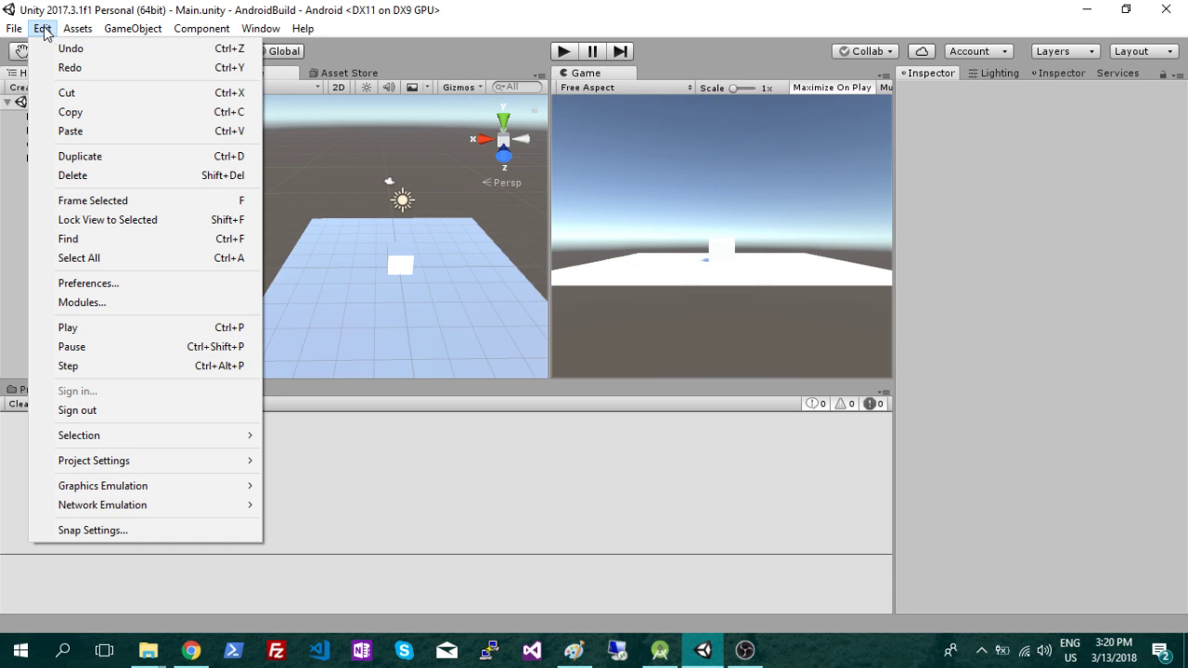
click(116, 286)
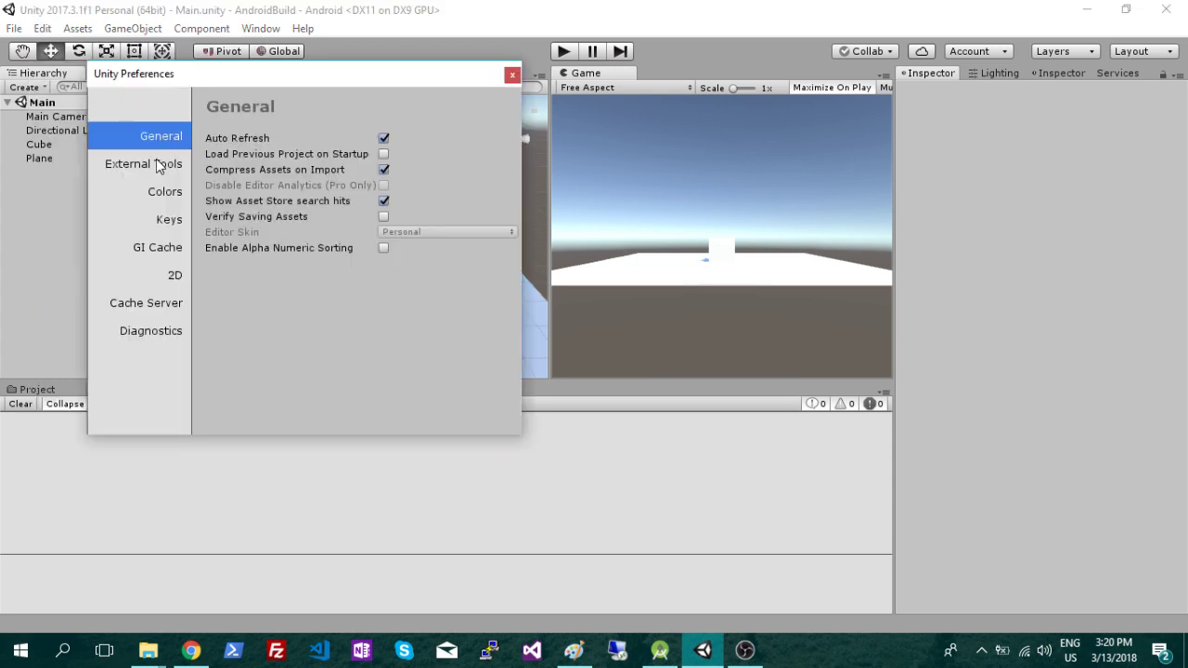
click(158, 160)
scroll(277, 240, down, 1)
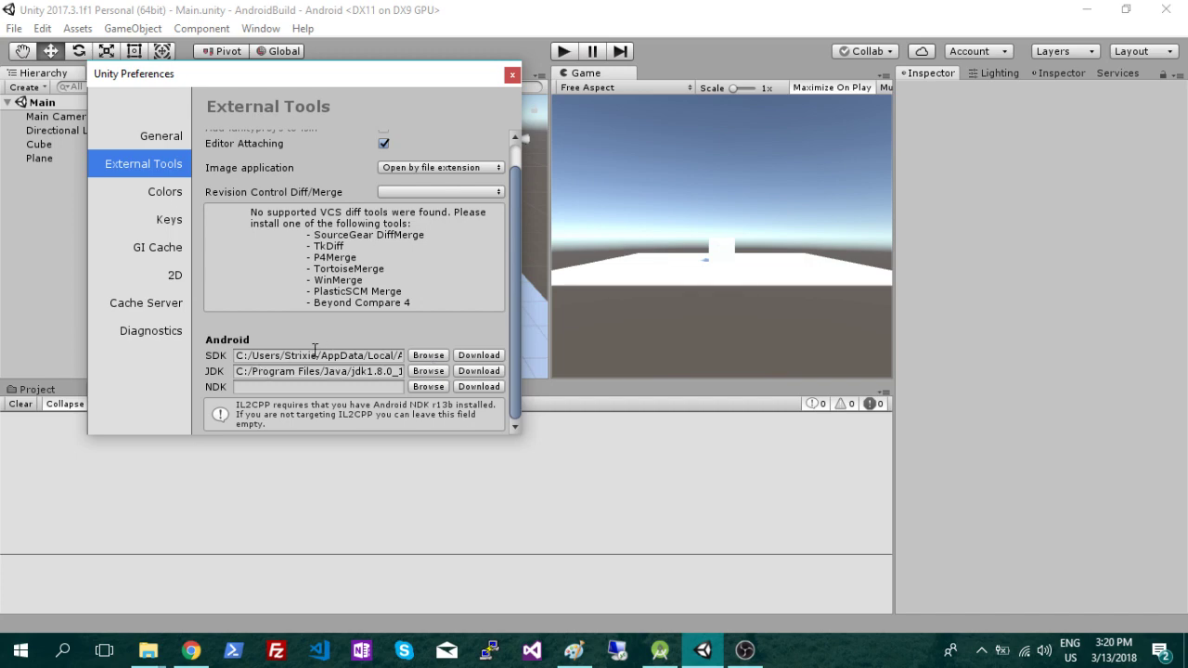
click(512, 76)
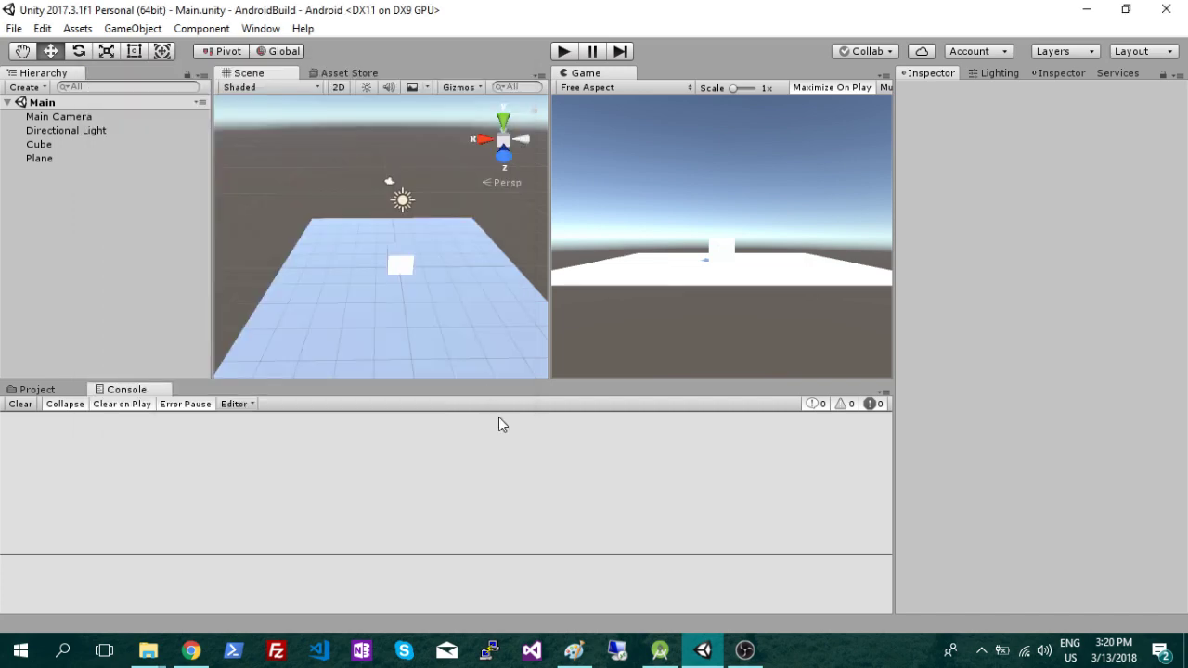
Bring up Chrome's Android Studio page and scroll to check the 3.0.1 Windows download (683 MB).
click(190, 651)
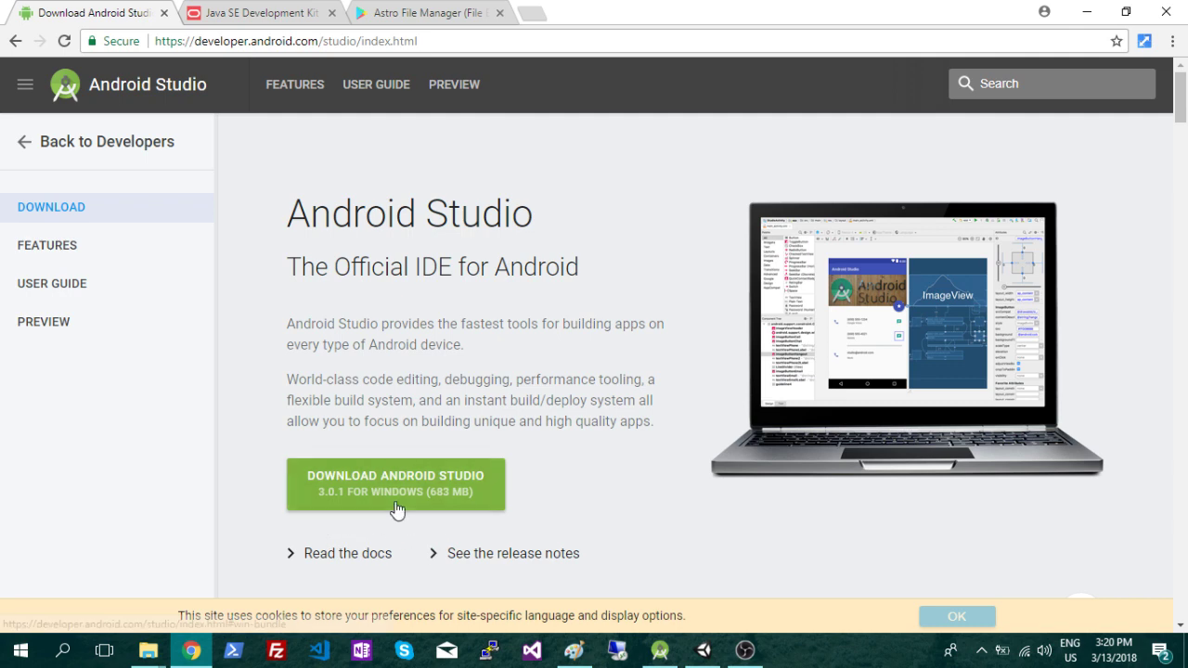
scroll(591, 399, down, 2)
scroll(586, 392, up, 2)
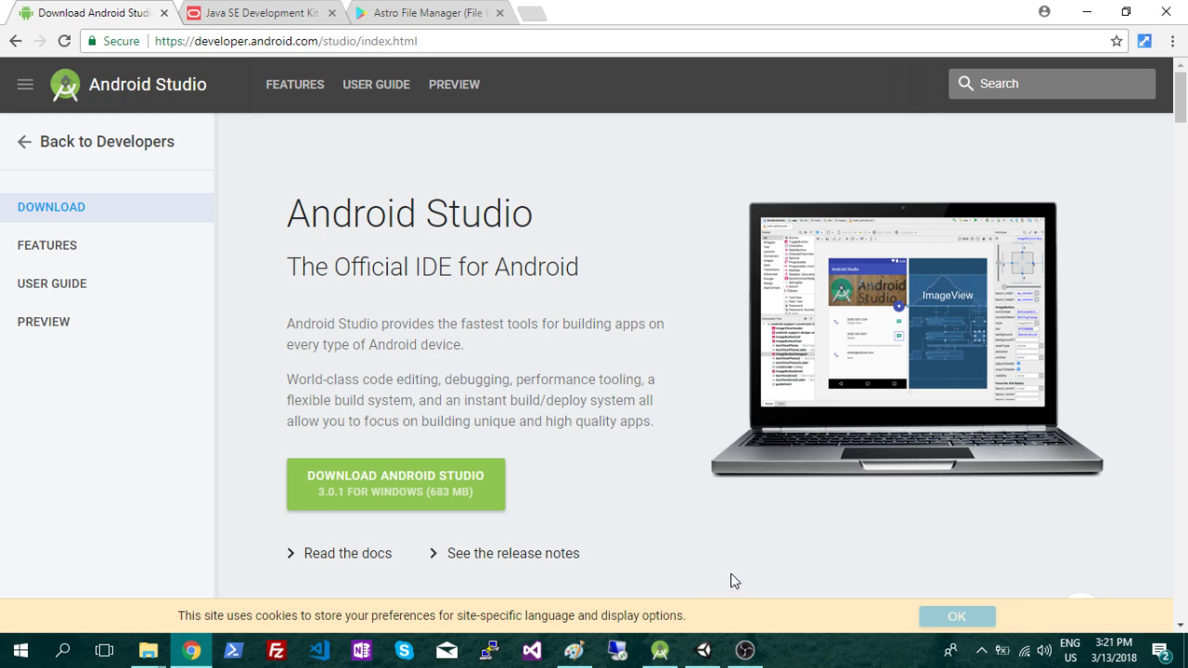
Open the SDK Manager from Android Studio's welcome window via Configure.
click(665, 652)
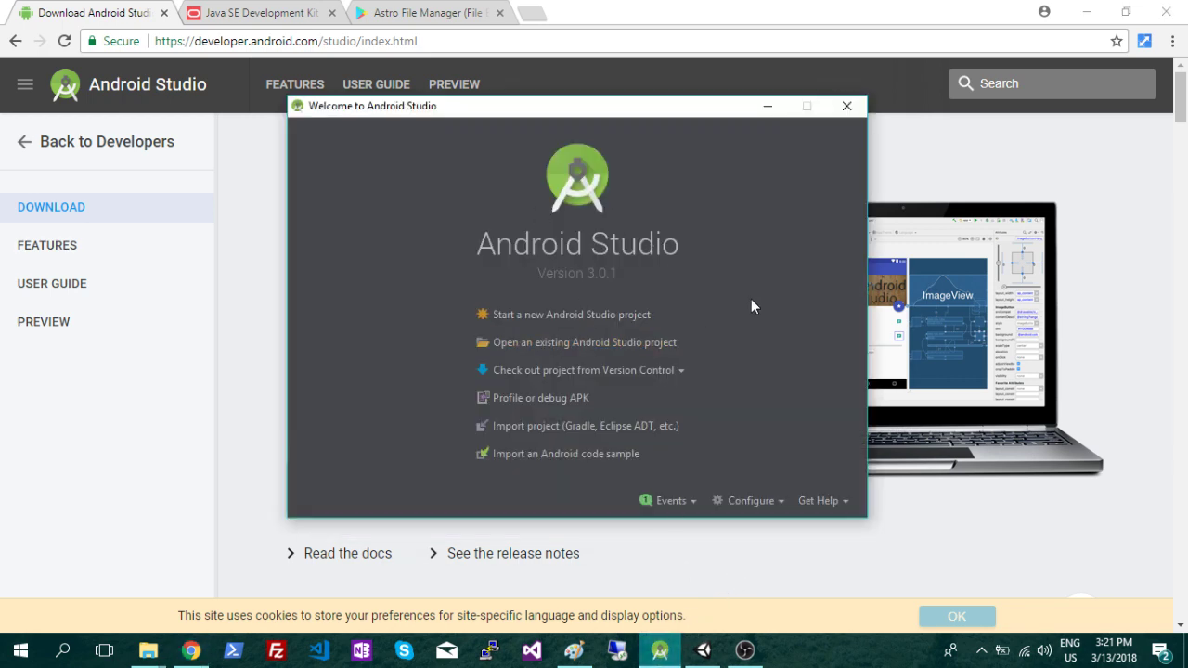
click(780, 506)
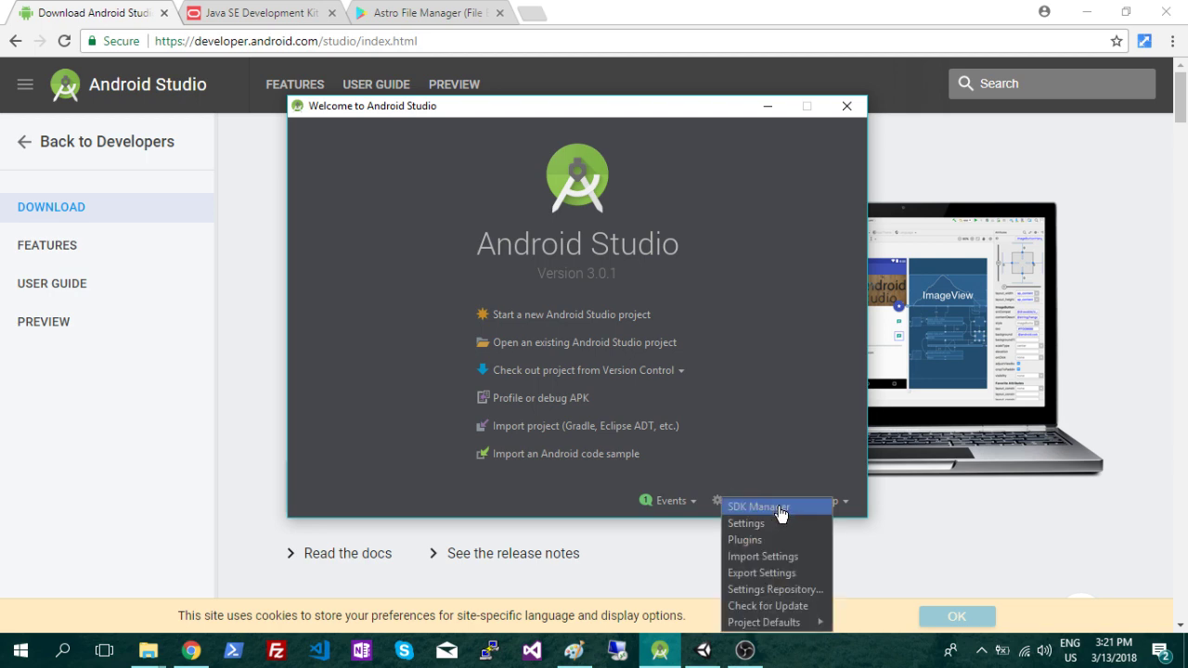
click(780, 510)
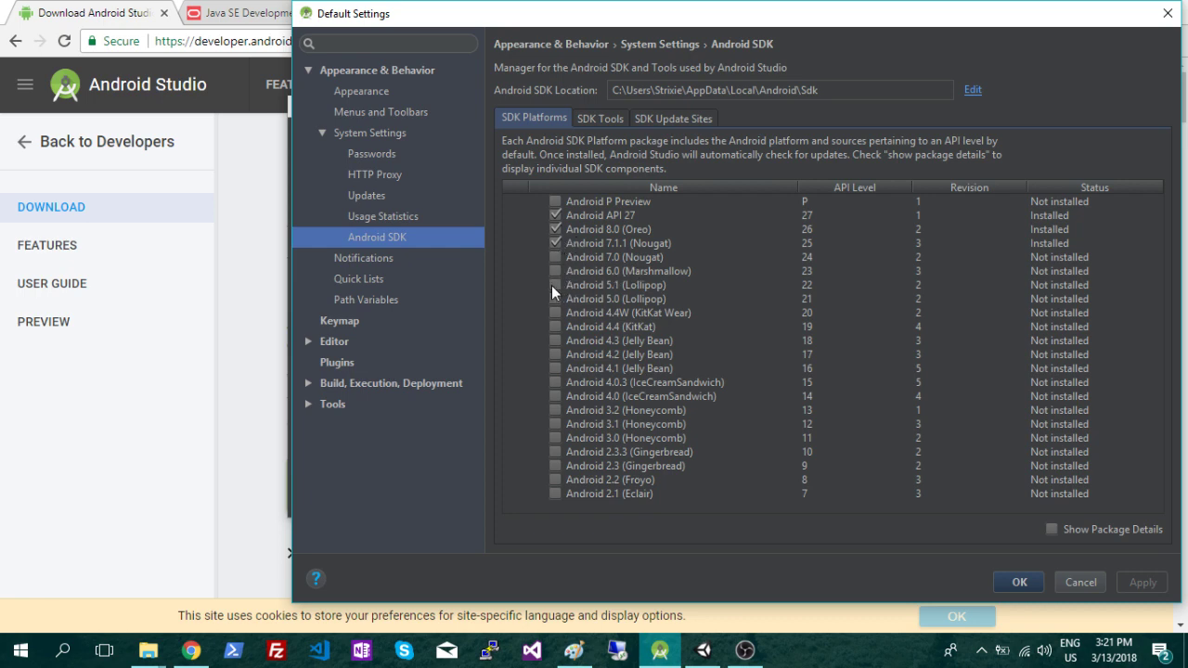
Mark Android 5.1 (Lollipop), apply, cancel the install, unmark it, and close Default Settings.
click(554, 285)
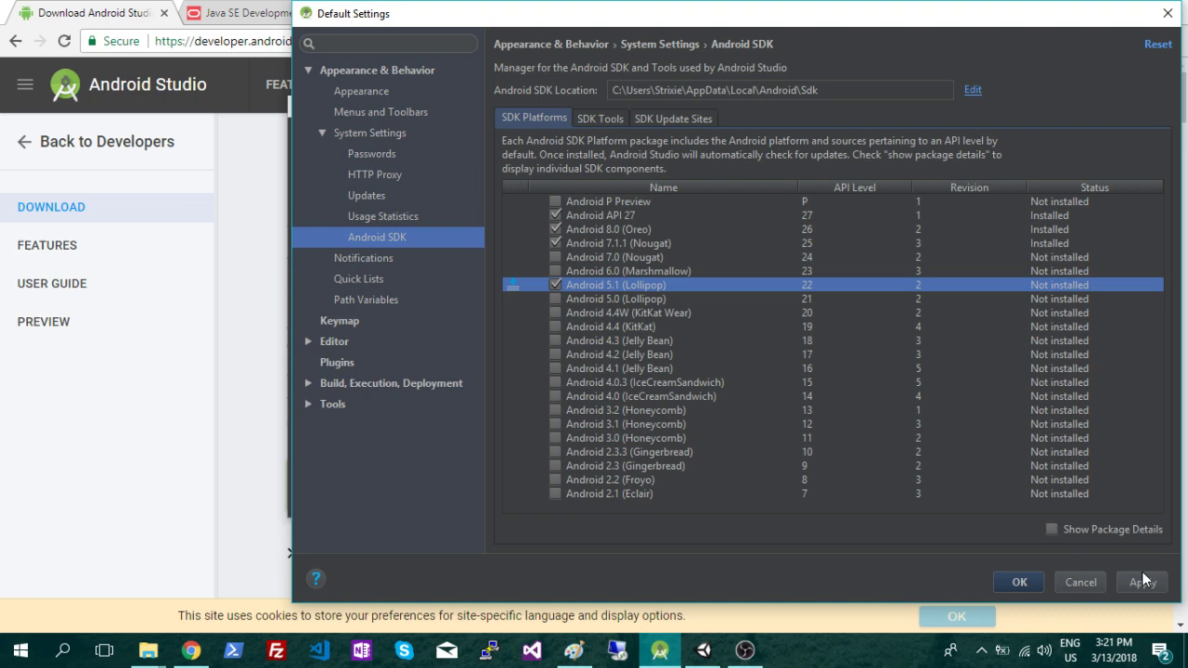
click(1149, 589)
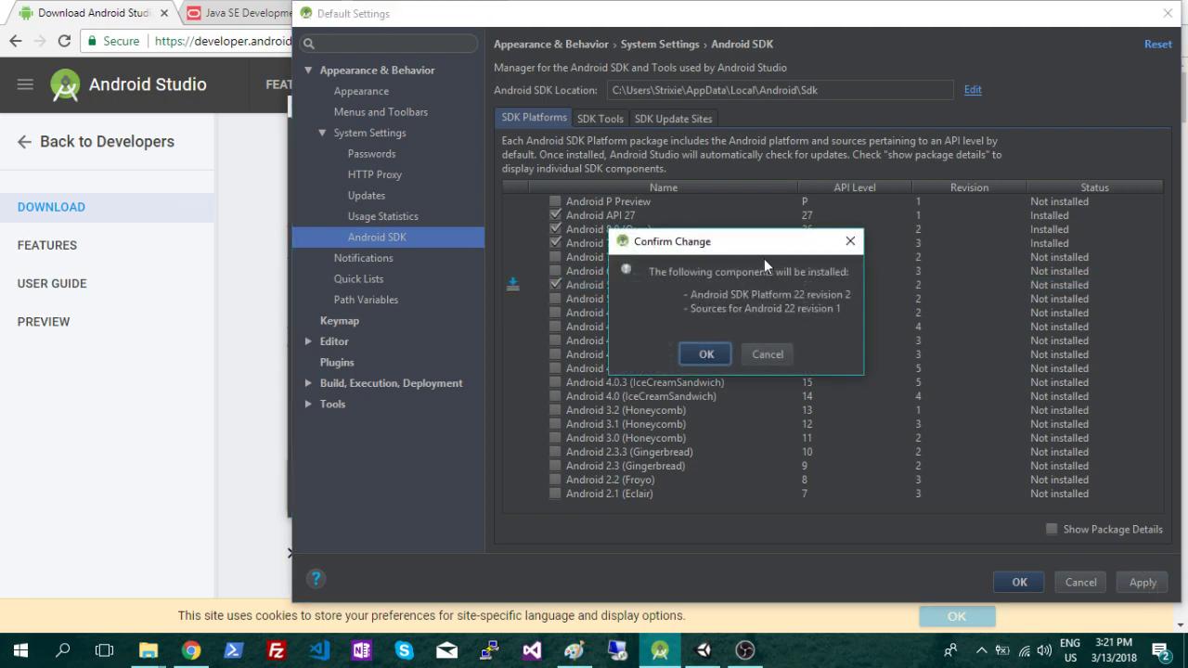
click(850, 241)
click(554, 285)
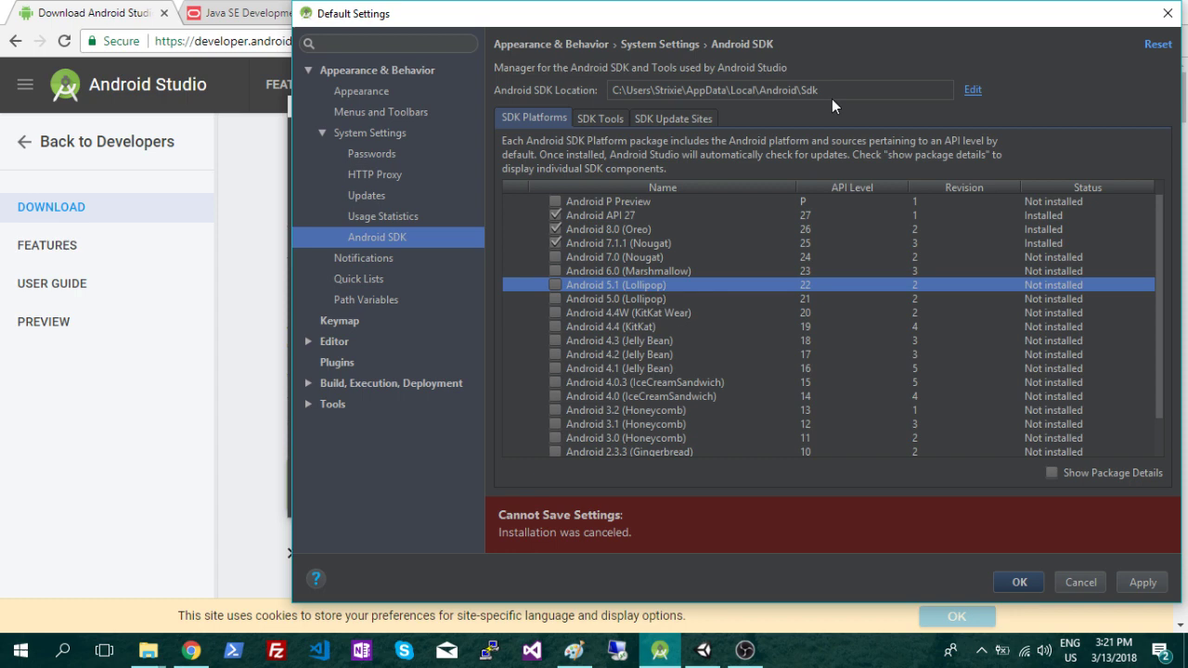
click(1168, 13)
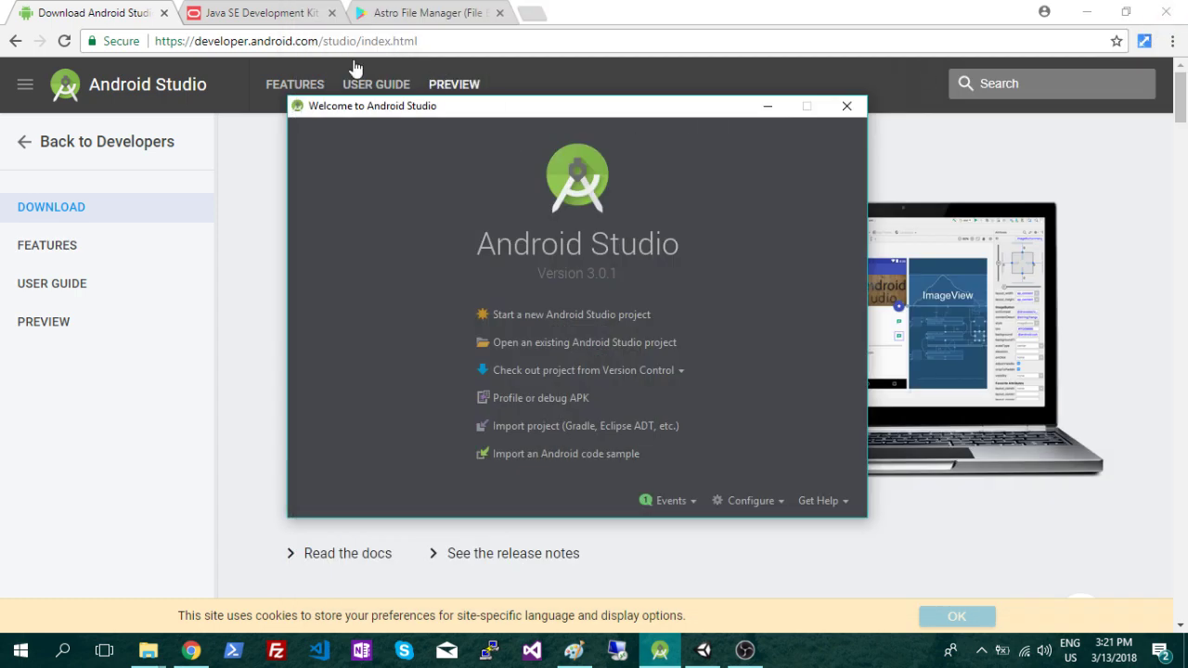
Switch Chrome to the Java SE Development Kit 8 page and scroll to the 8u161/8u162 download tables.
click(285, 11)
click(285, 11)
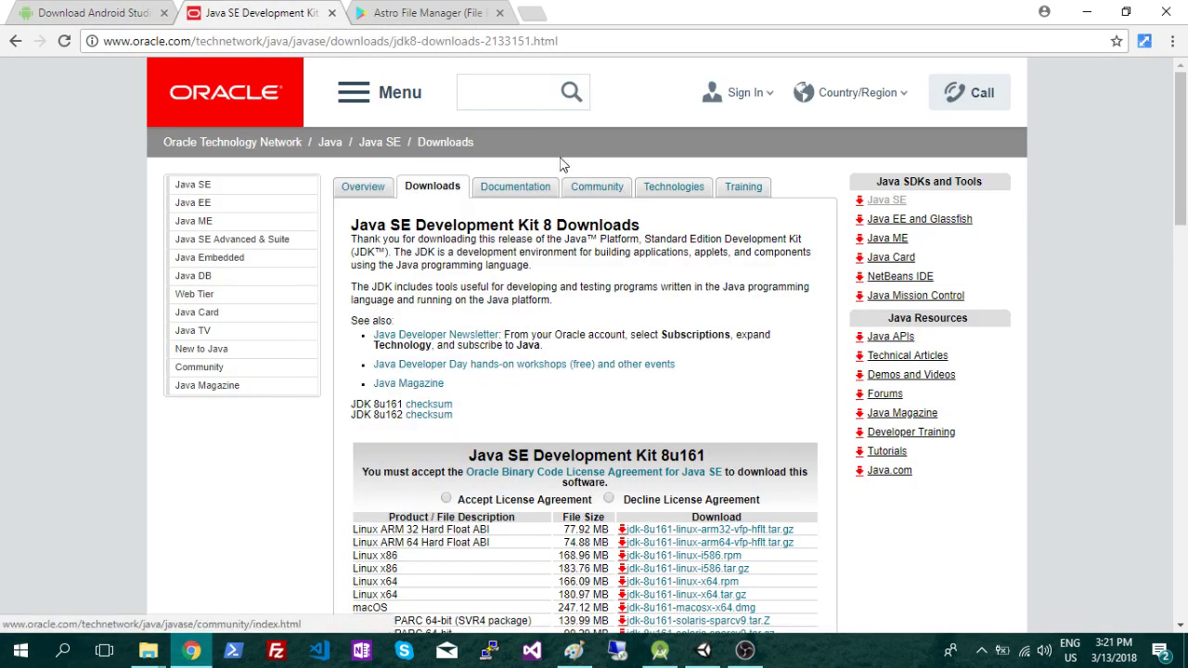
scroll(648, 197, down, 1)
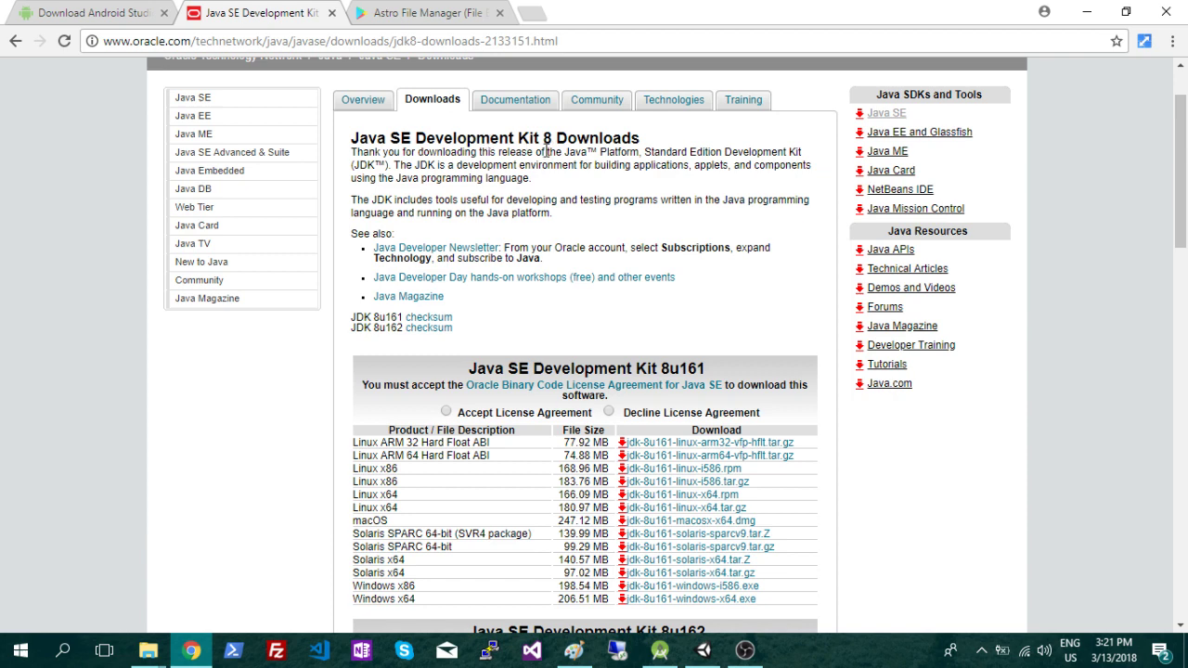
scroll(579, 155, down, 2)
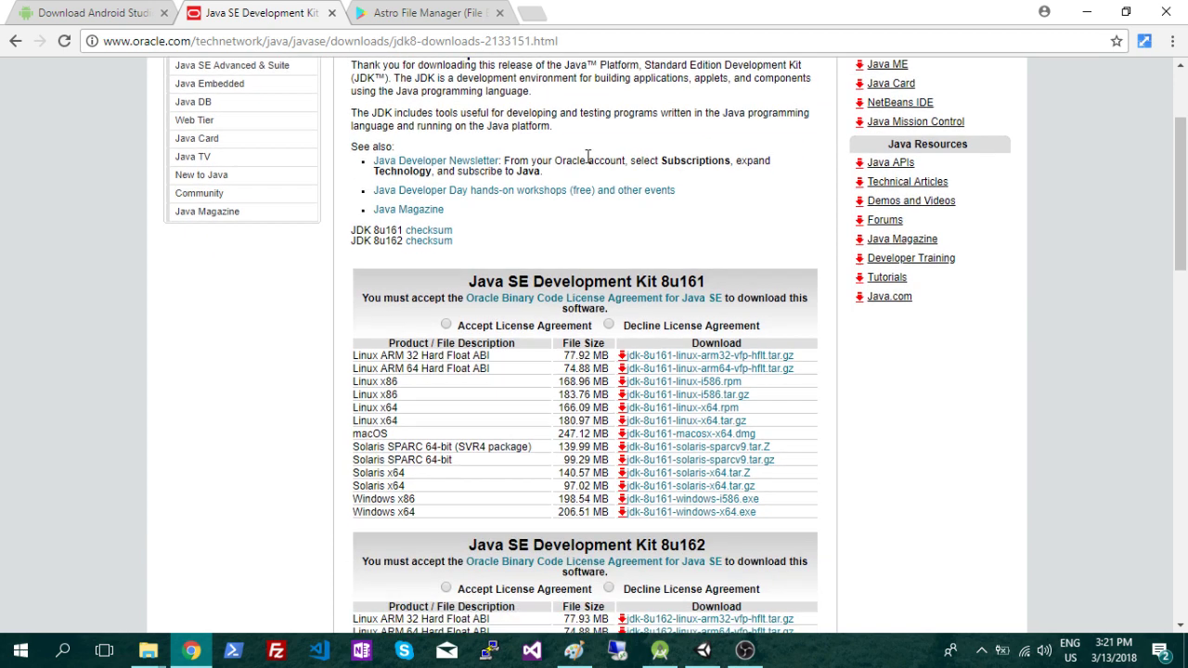
scroll(655, 220, up, 3)
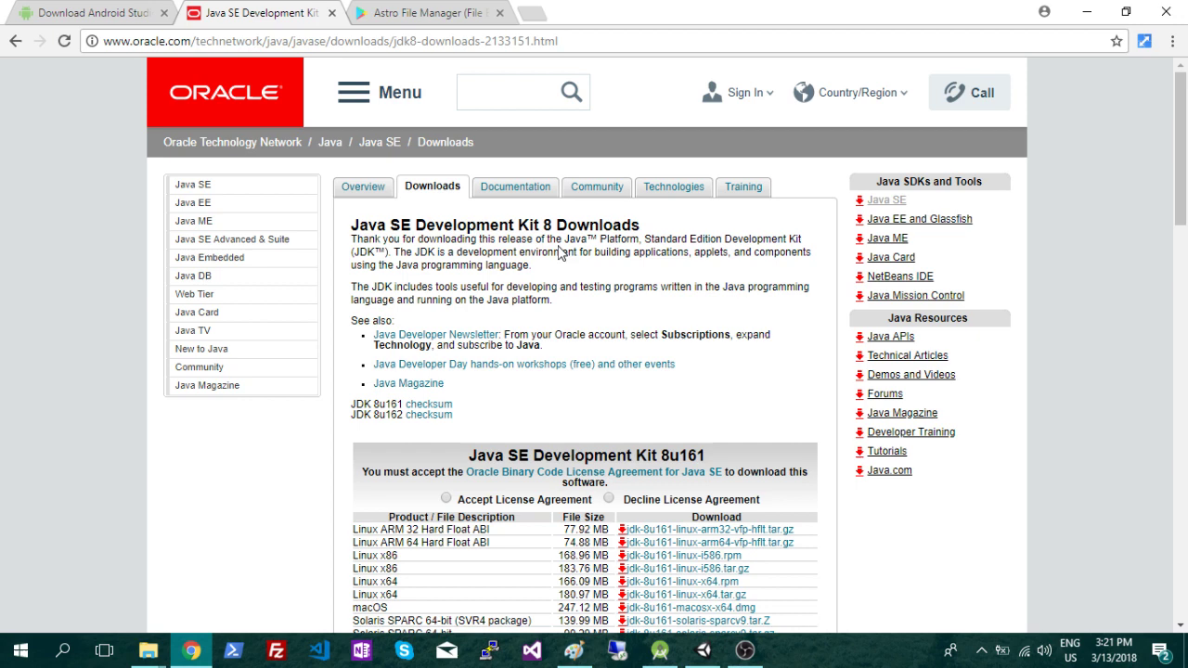
scroll(603, 286, down, 3)
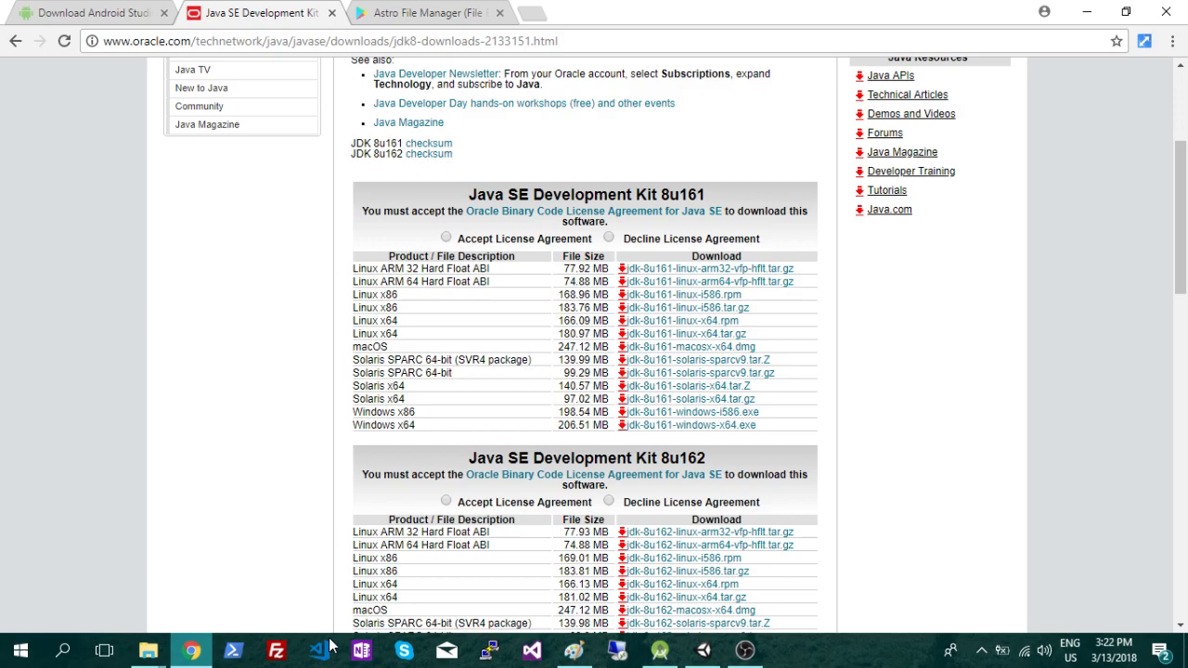
Open Preferences > External Tools and set the Android SDK location to the Sdk folder.
click(702, 649)
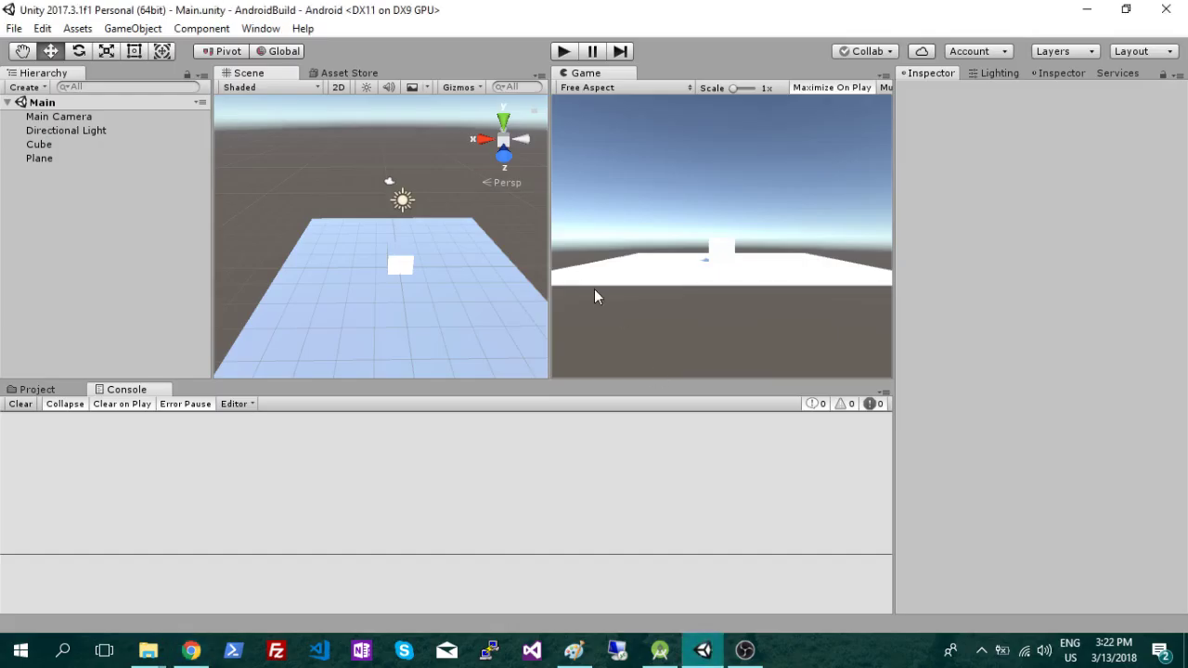
click(14, 28)
mouse_move(43, 28)
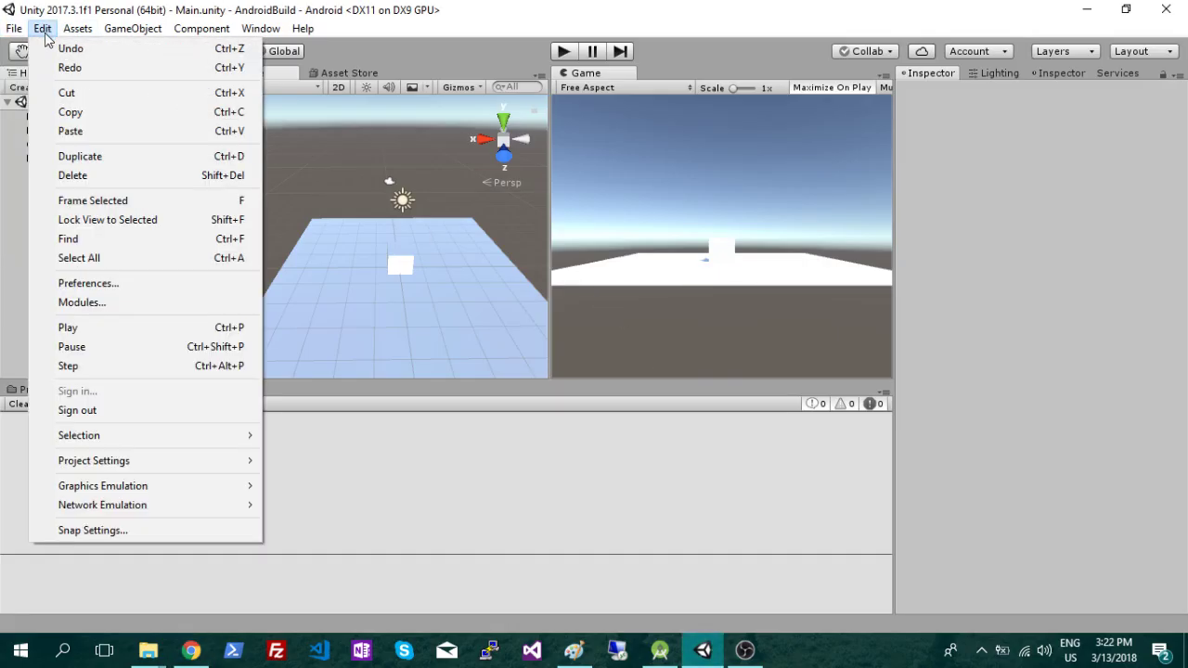
click(136, 282)
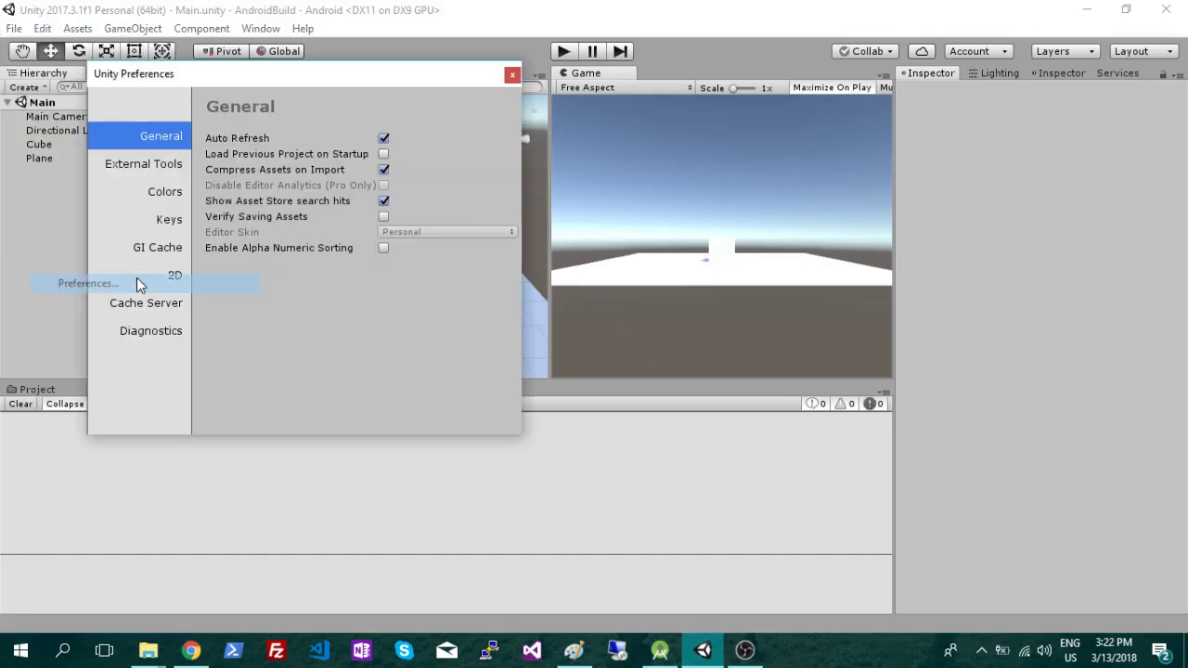
click(147, 165)
scroll(293, 195, down, 2)
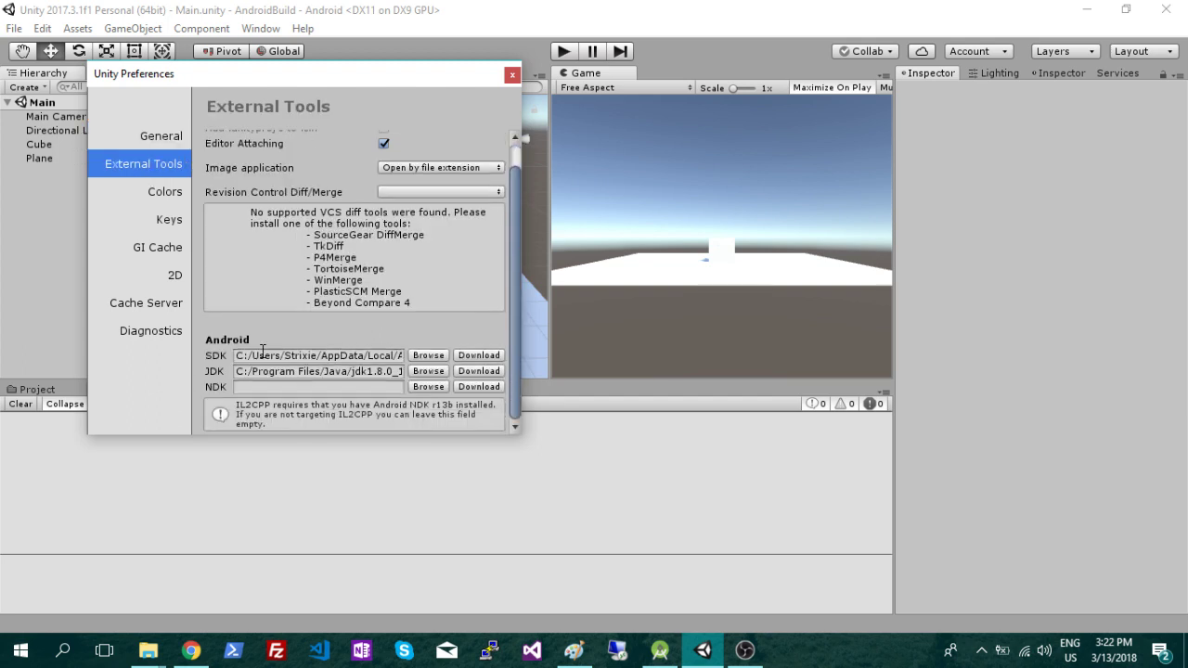
click(429, 356)
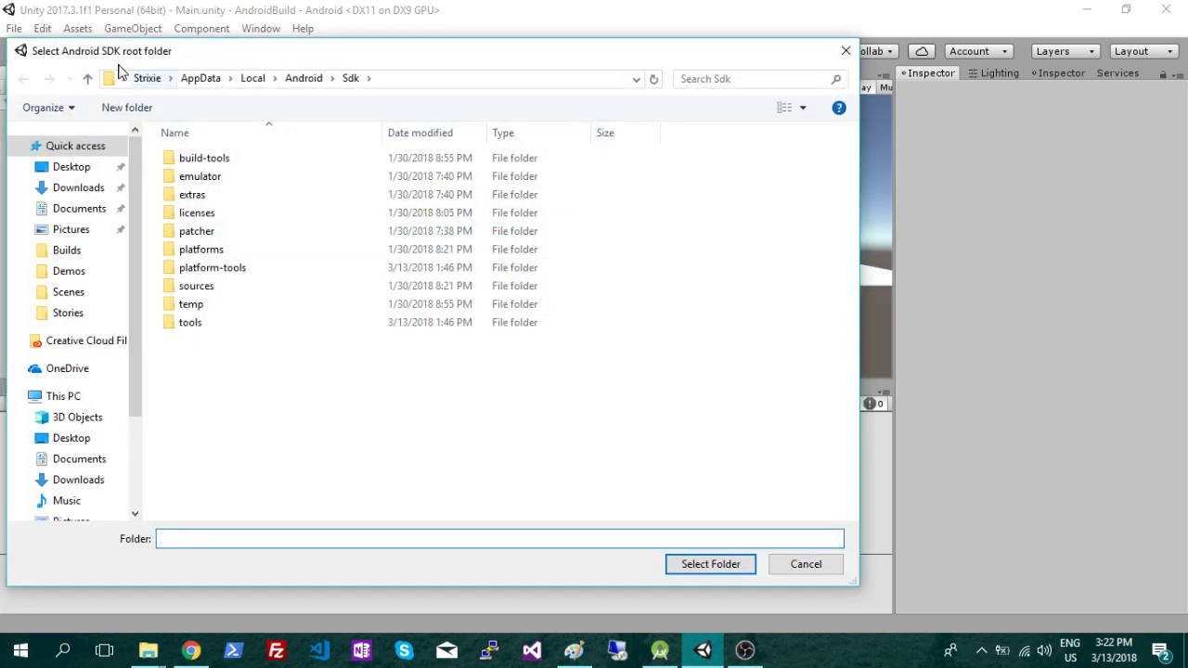
click(308, 80)
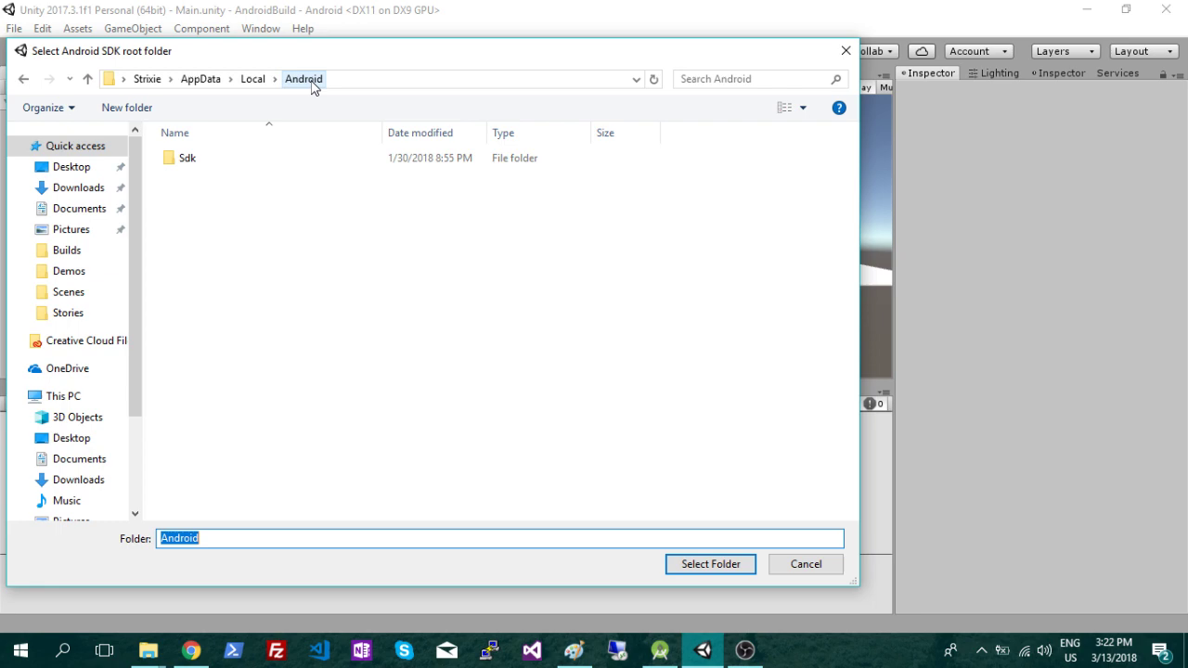
click(225, 165)
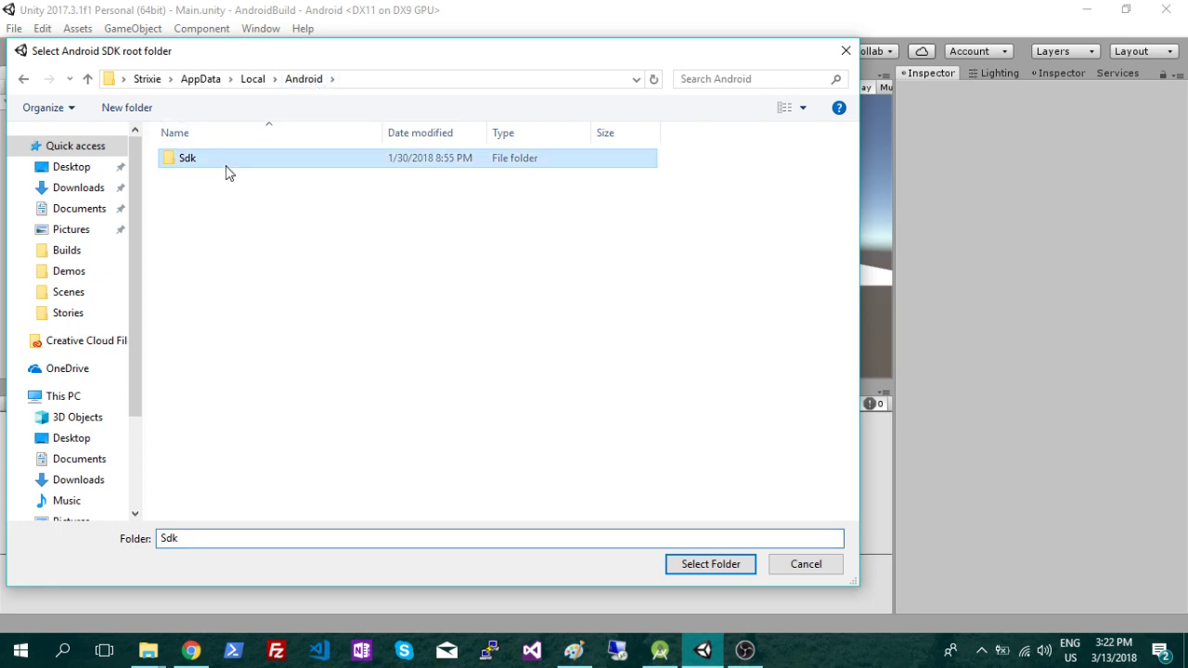
click(730, 565)
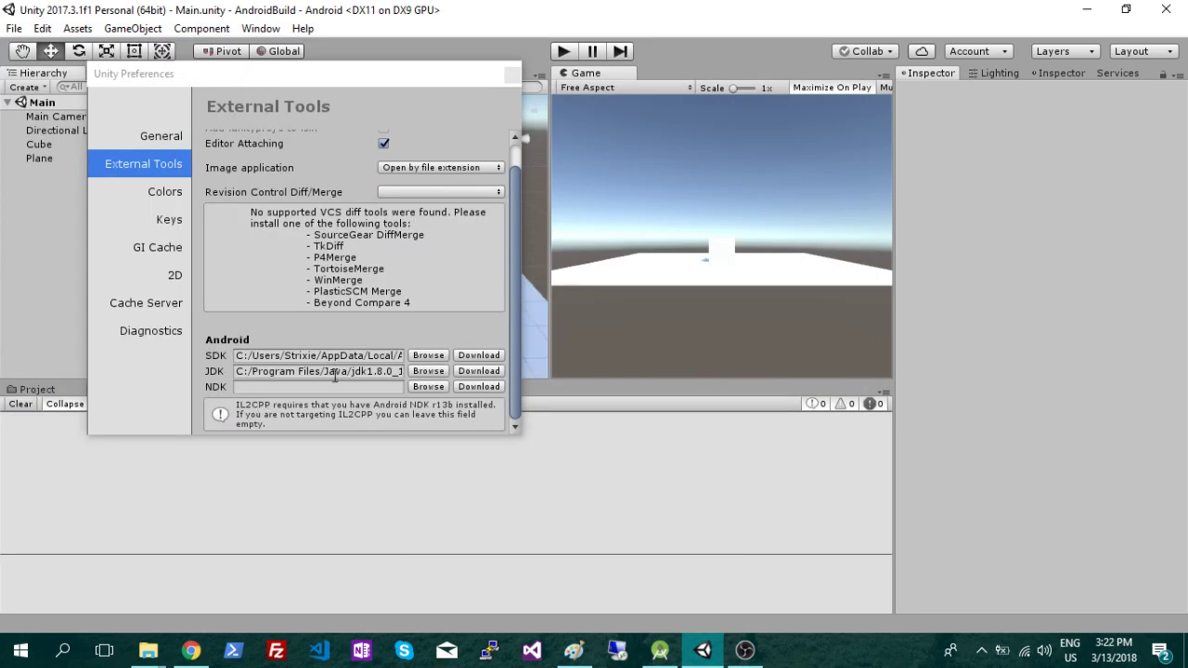
Set the JDK location to C:/Program Files/Java/jdk1.8.0_161 and close Preferences.
click(428, 371)
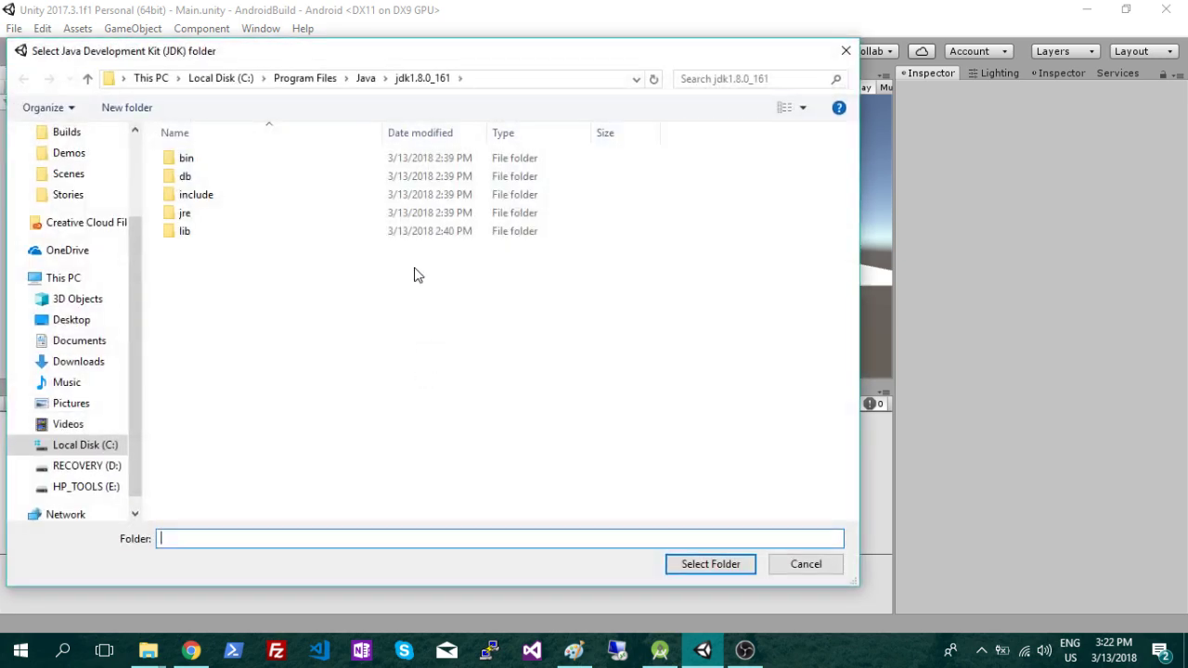
click(367, 80)
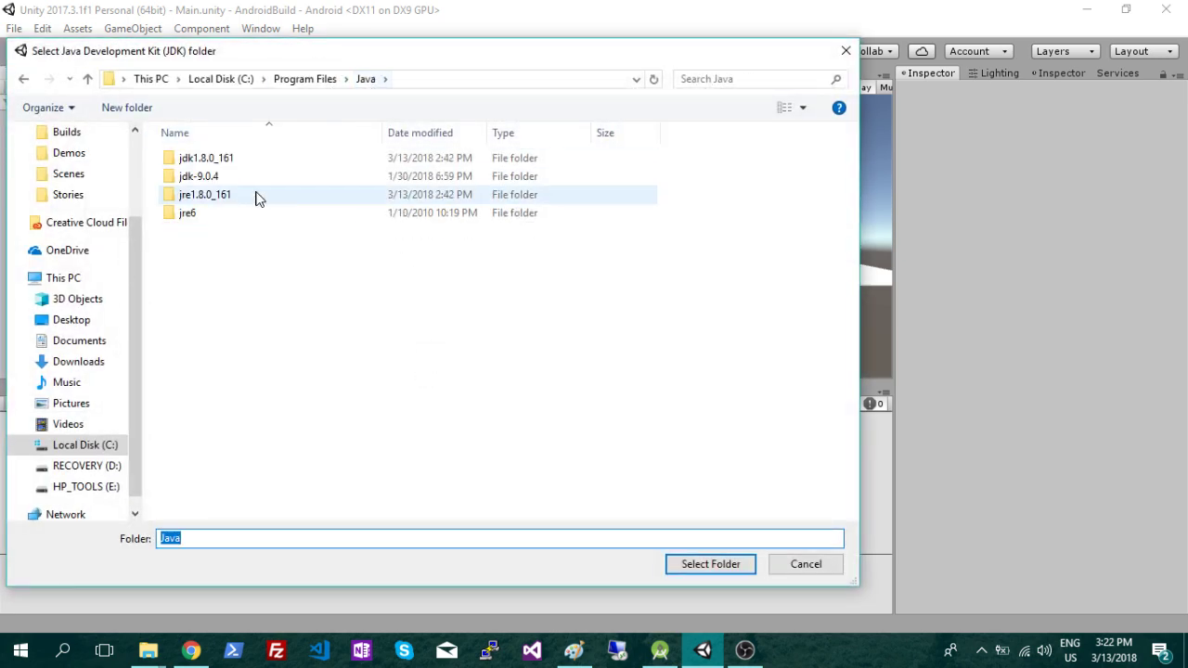
click(230, 162)
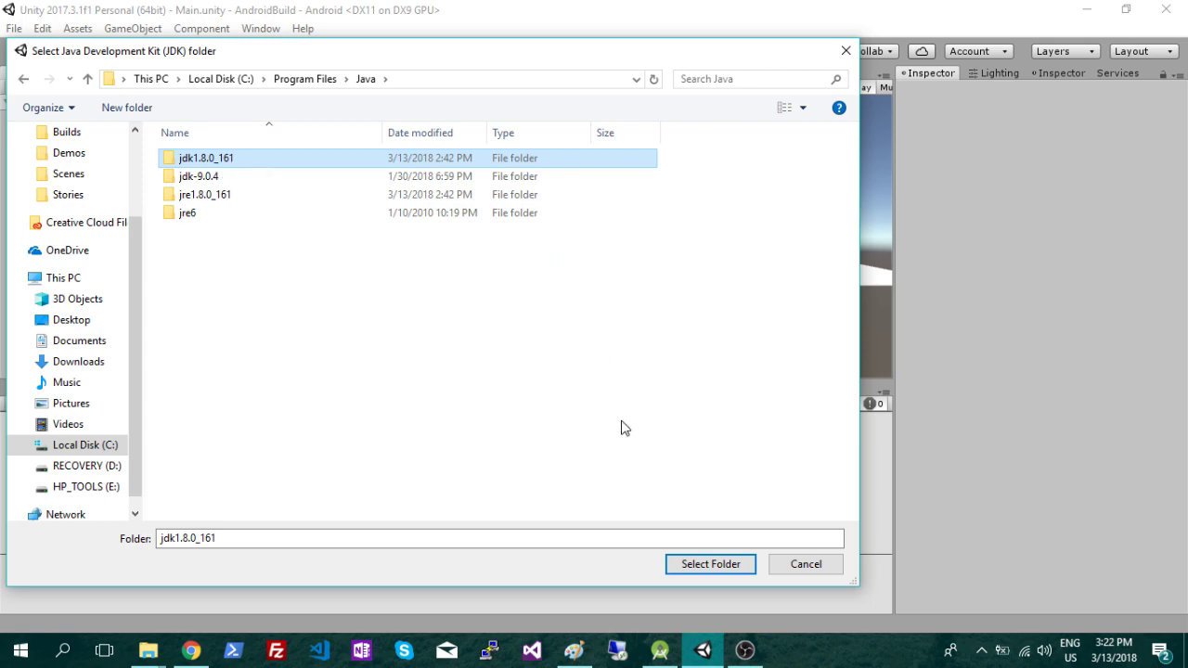
click(710, 565)
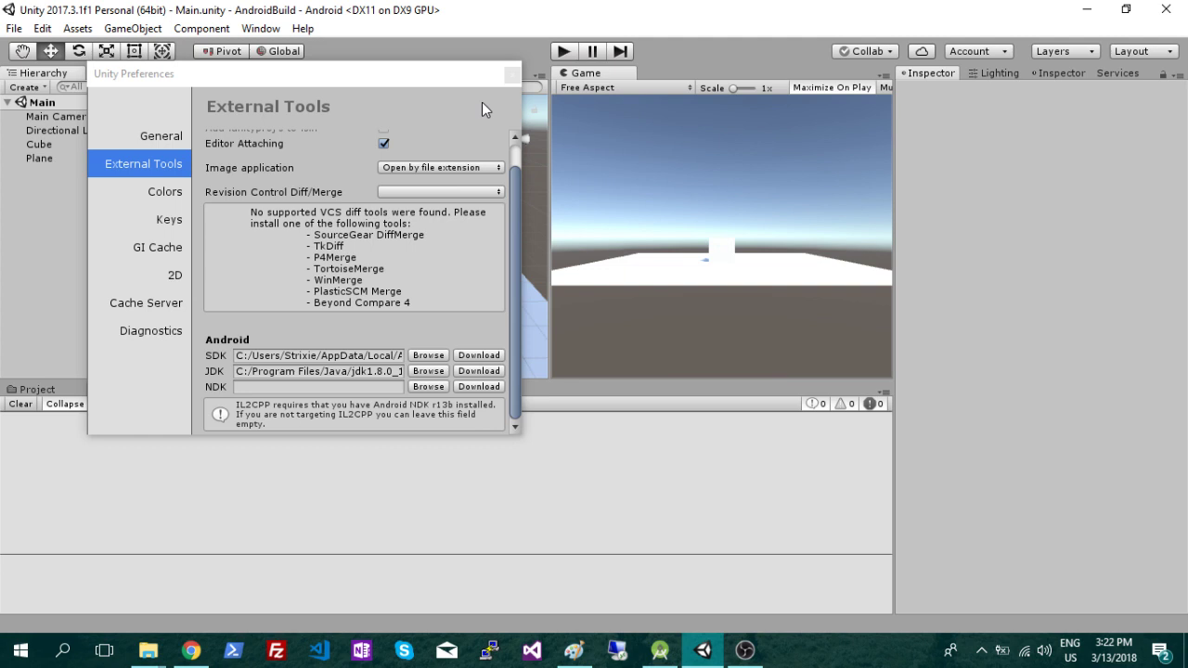
click(513, 74)
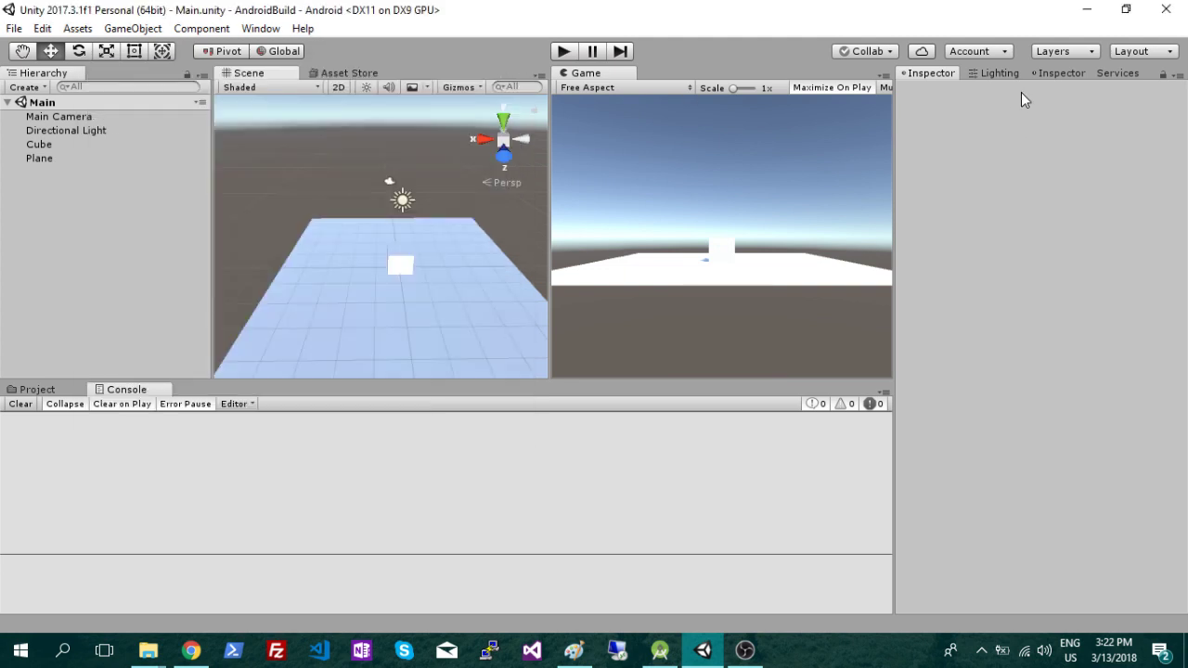
click(43, 28)
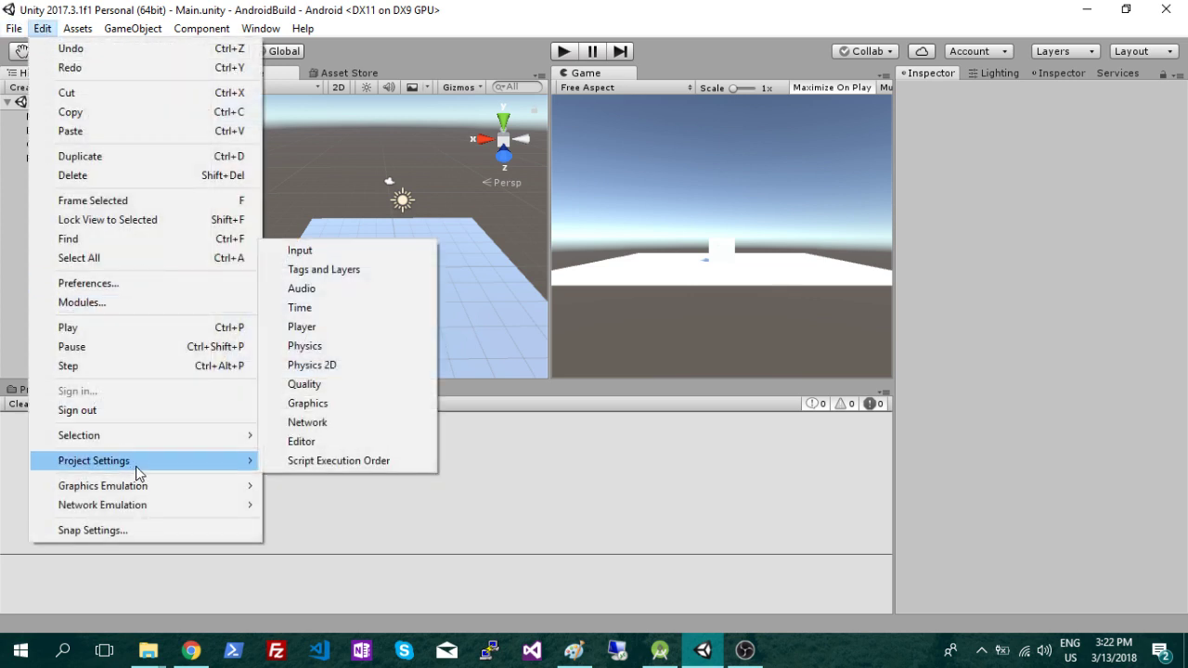
Choose Project Settings > Player to show Android PlayerSettings with MyCompany and MyProduct defaults.
click(352, 322)
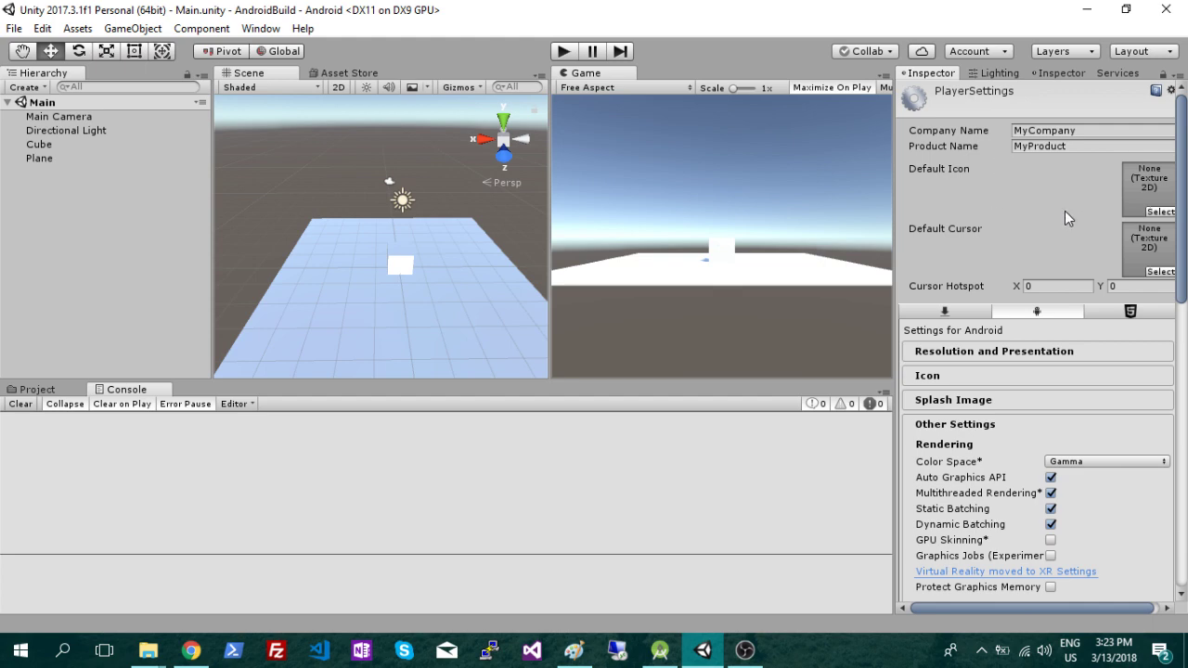
Widen the Inspector and scroll to read package name com.MyCompany.MyProduct, version 1.0, and minimum API level.
scroll(1033, 184, down, 6)
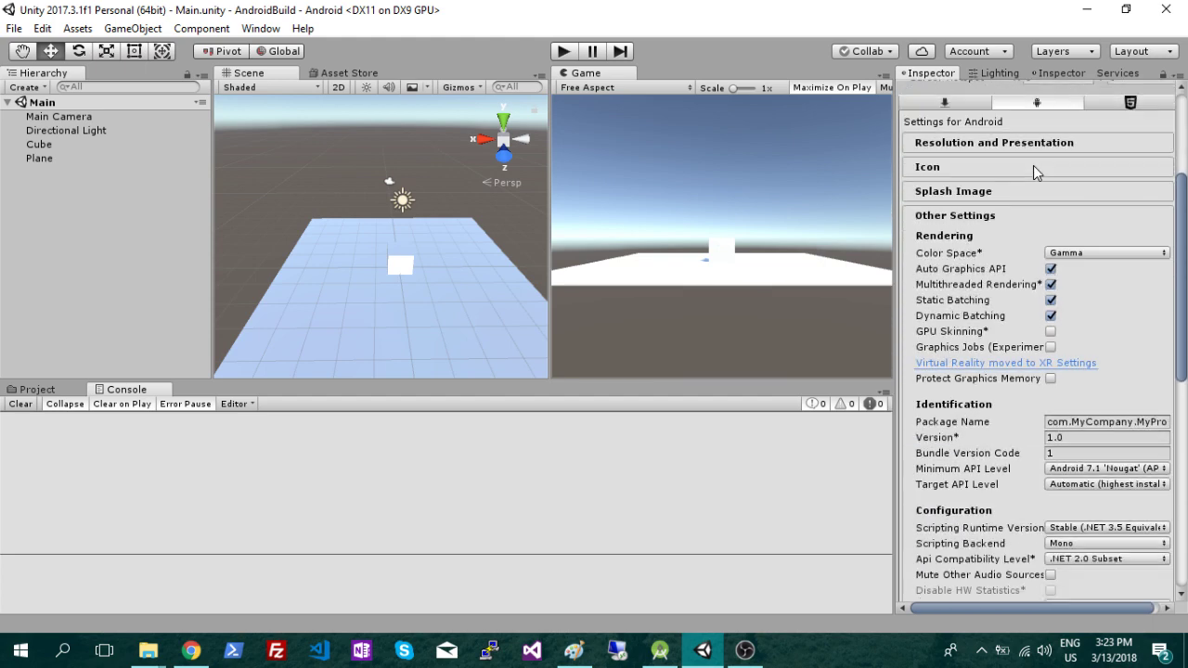
scroll(1033, 173, down, 2)
scroll(1062, 283, up, 1)
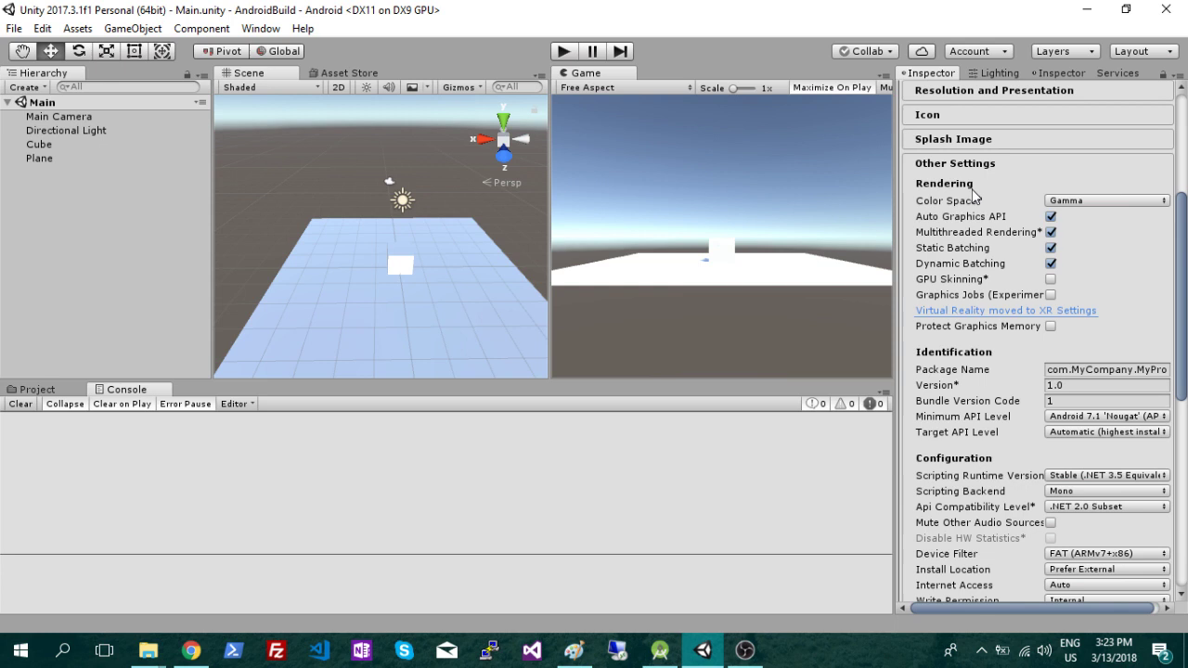
scroll(1021, 223, down, 1)
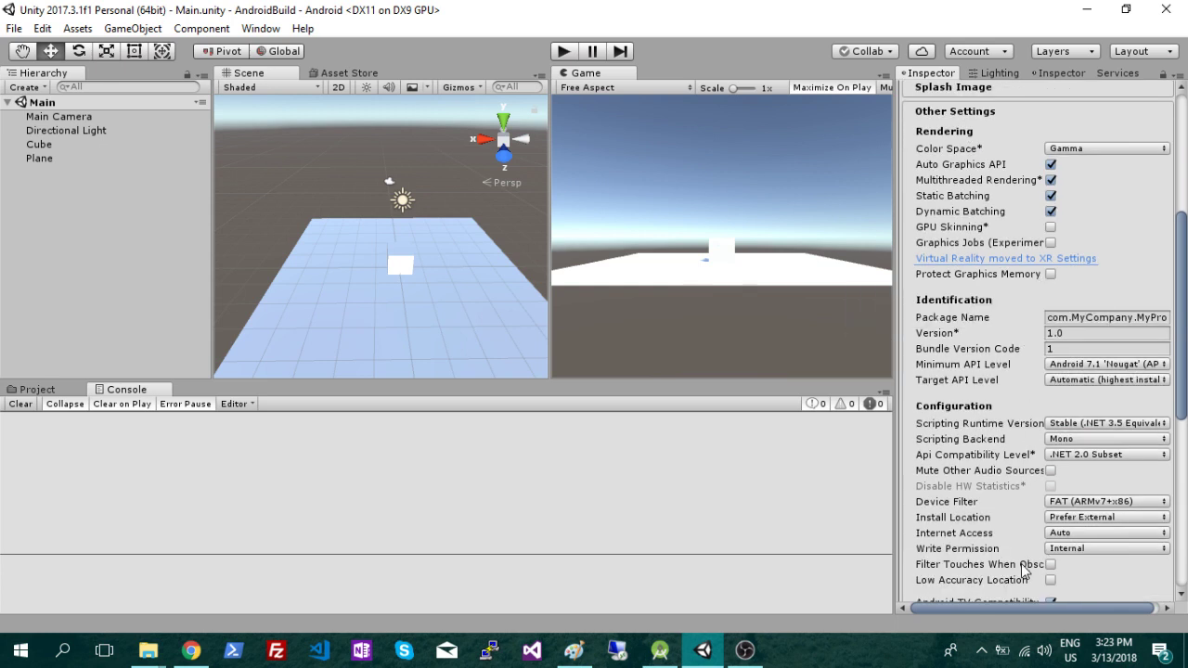
drag(897, 486, 807, 486)
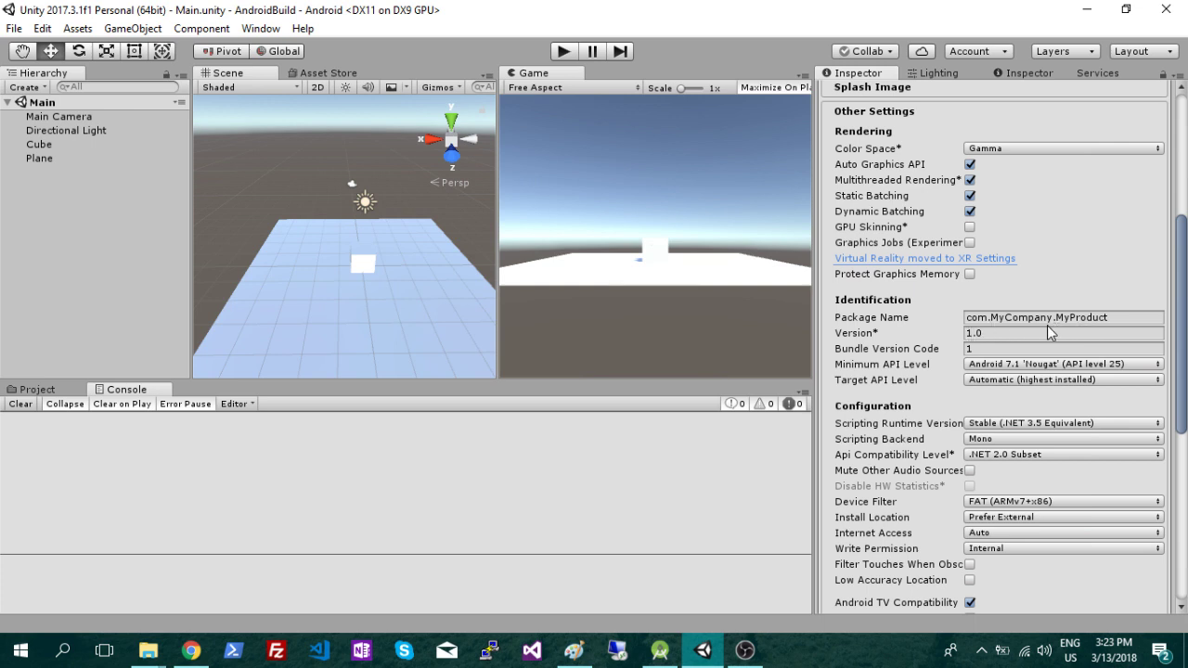
scroll(1054, 330, up, 5)
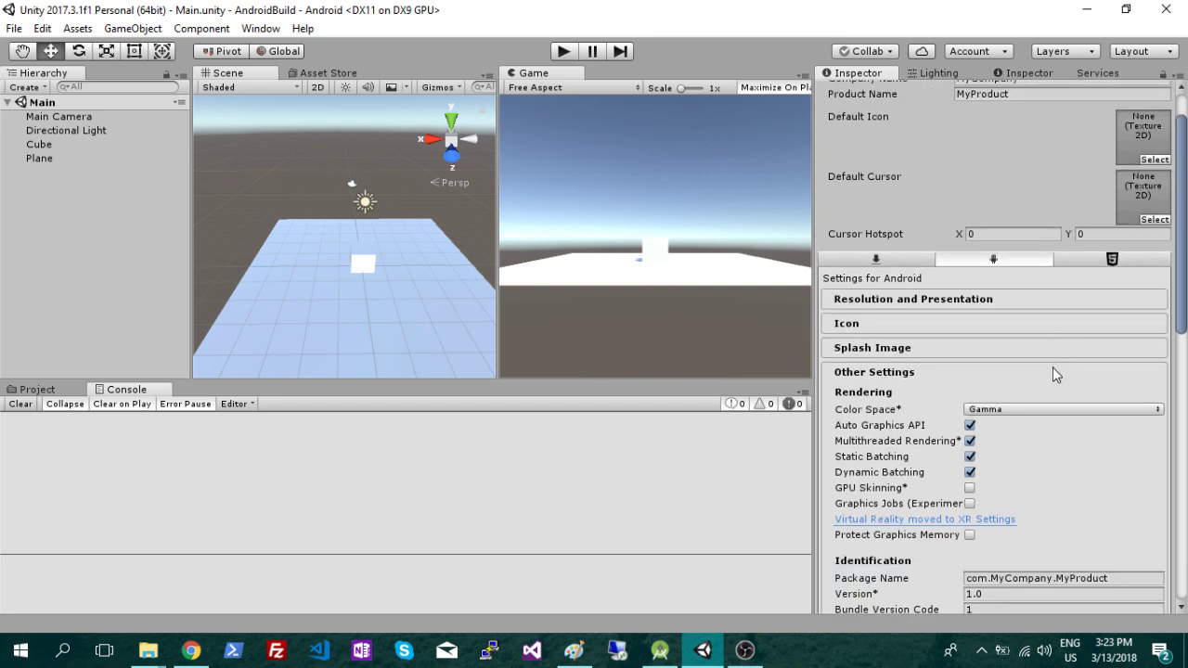
scroll(1040, 279, up, 2)
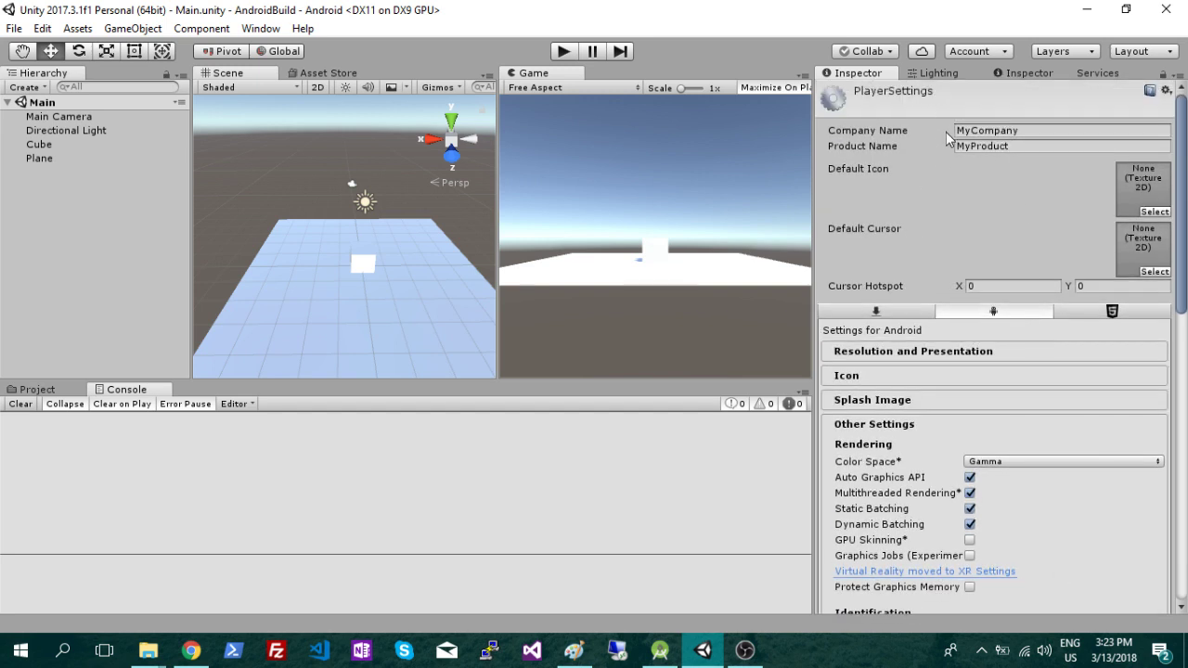
scroll(994, 242, down, 5)
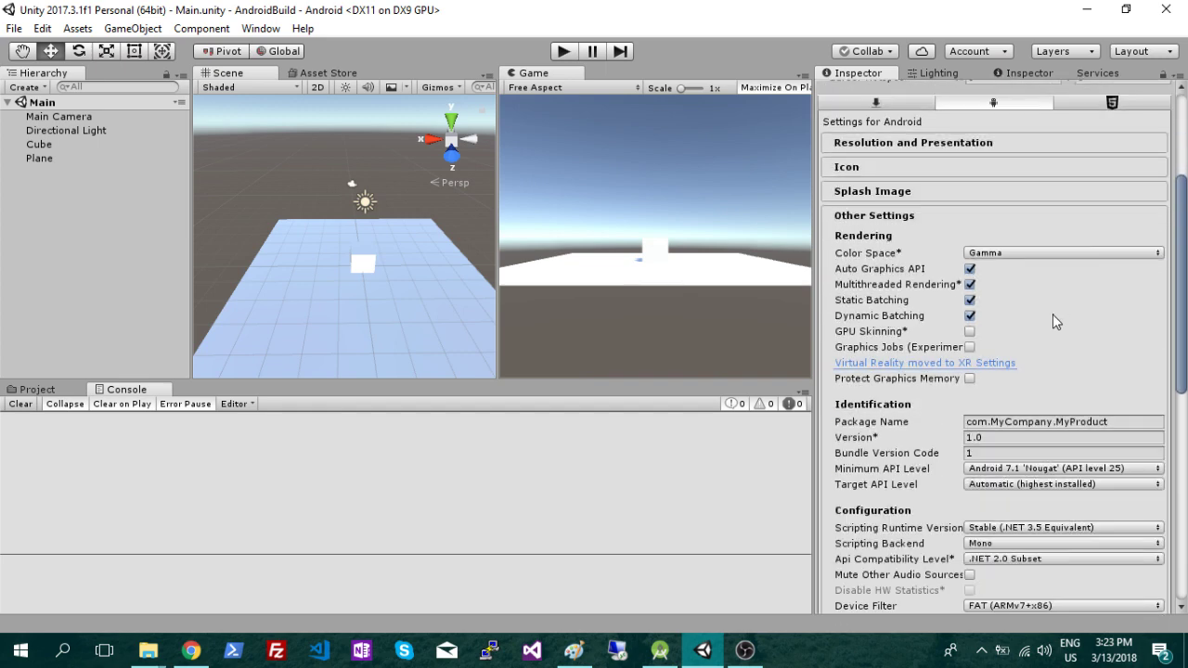
scroll(1055, 347, down, 1)
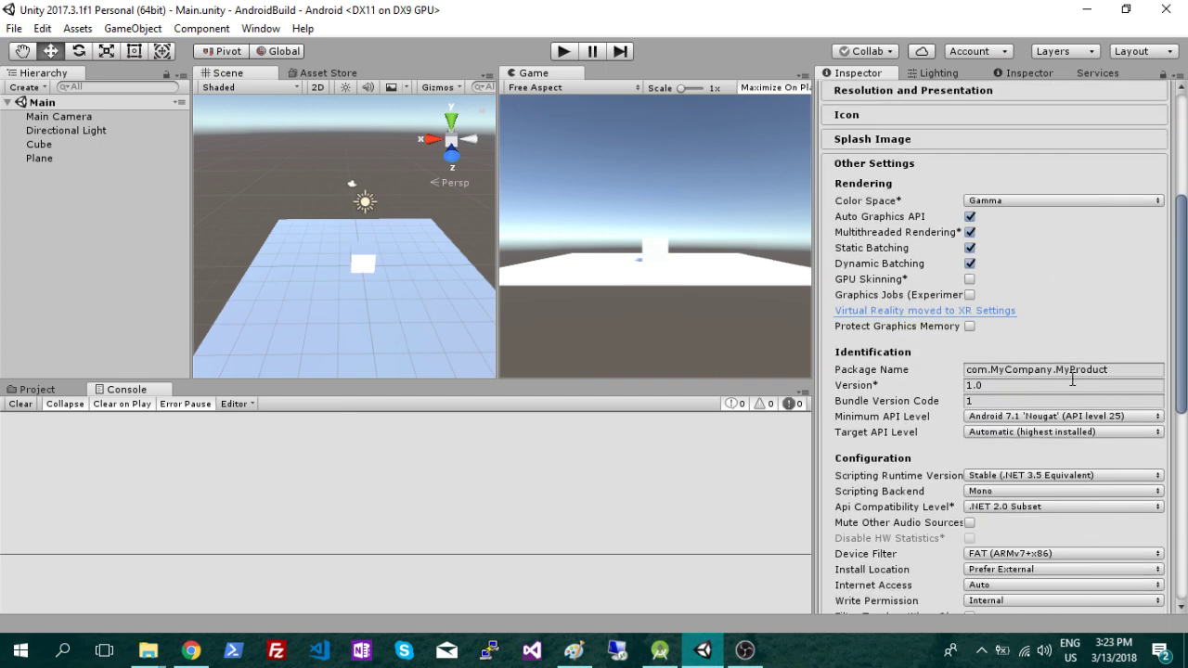
scroll(1063, 359, down, 1)
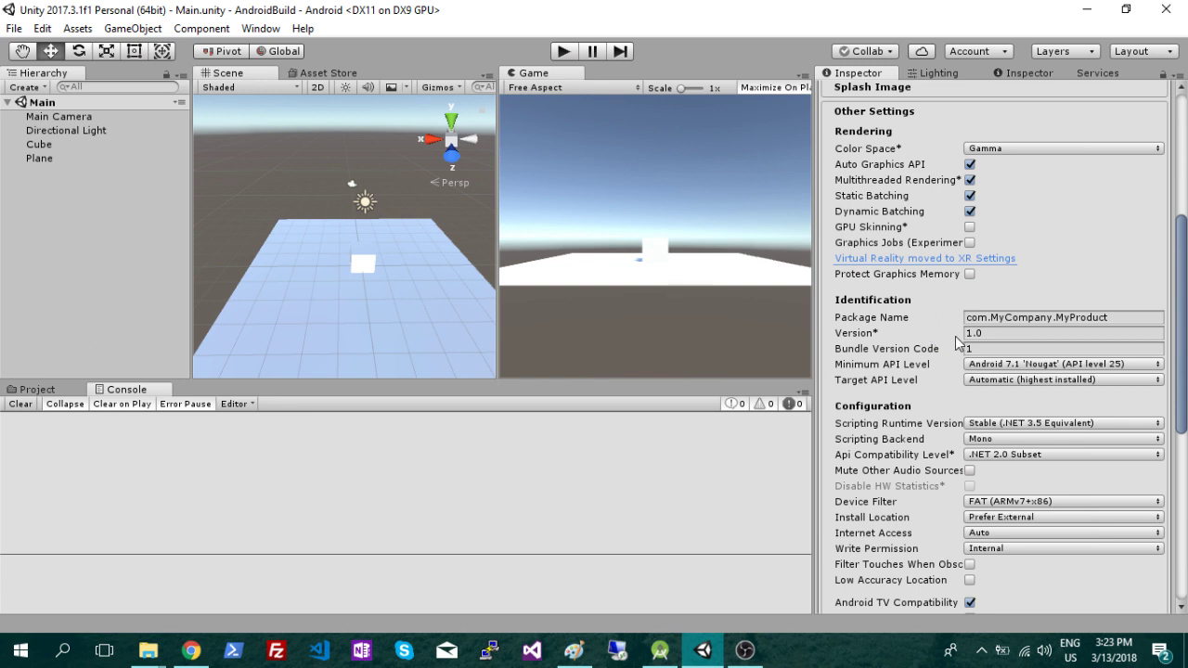
Leave Minimum API Level at Android 7.1 'Nougat' (API level 25) and scroll back to the top.
click(997, 372)
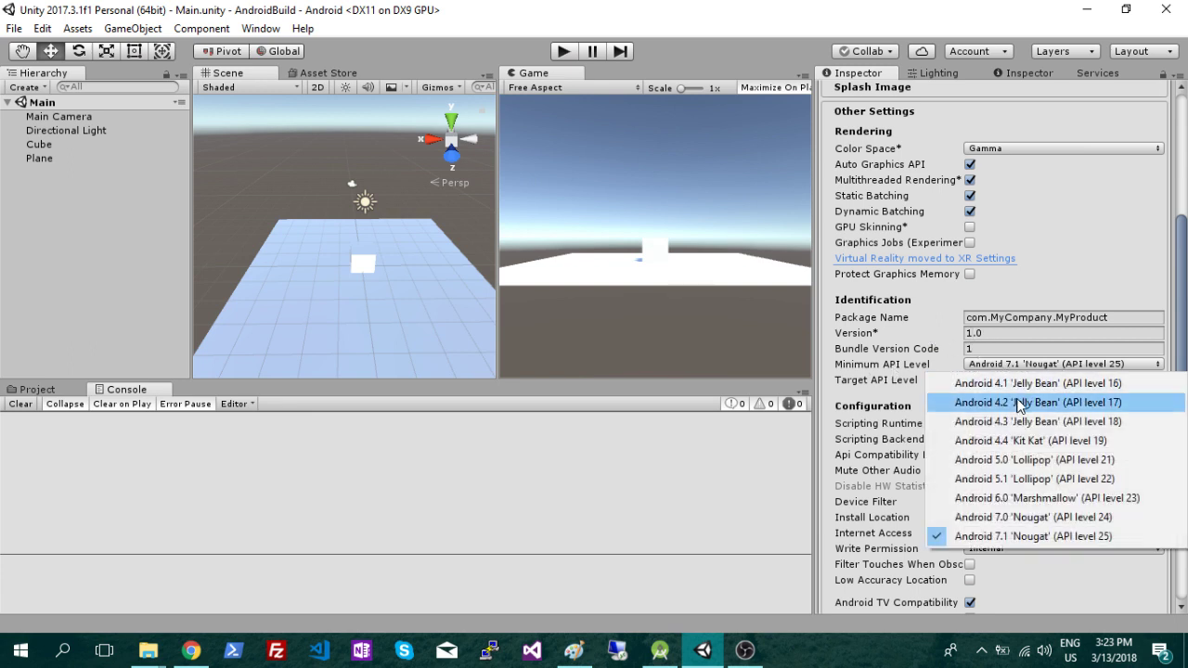
click(1004, 536)
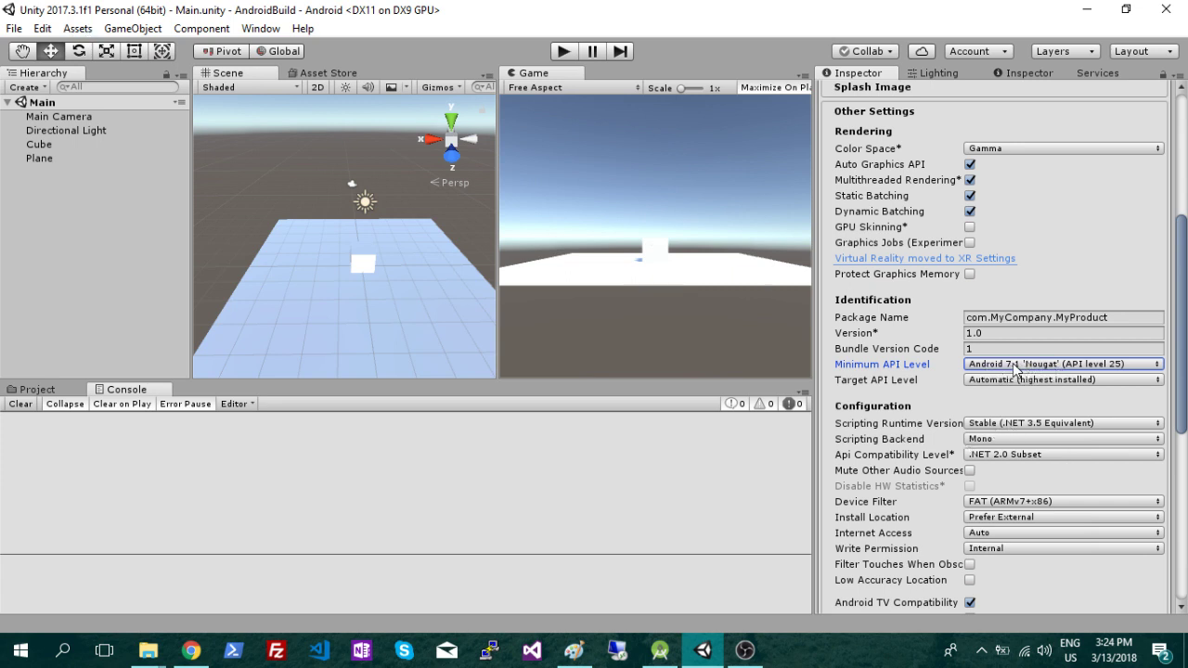
scroll(1053, 455, up, 5)
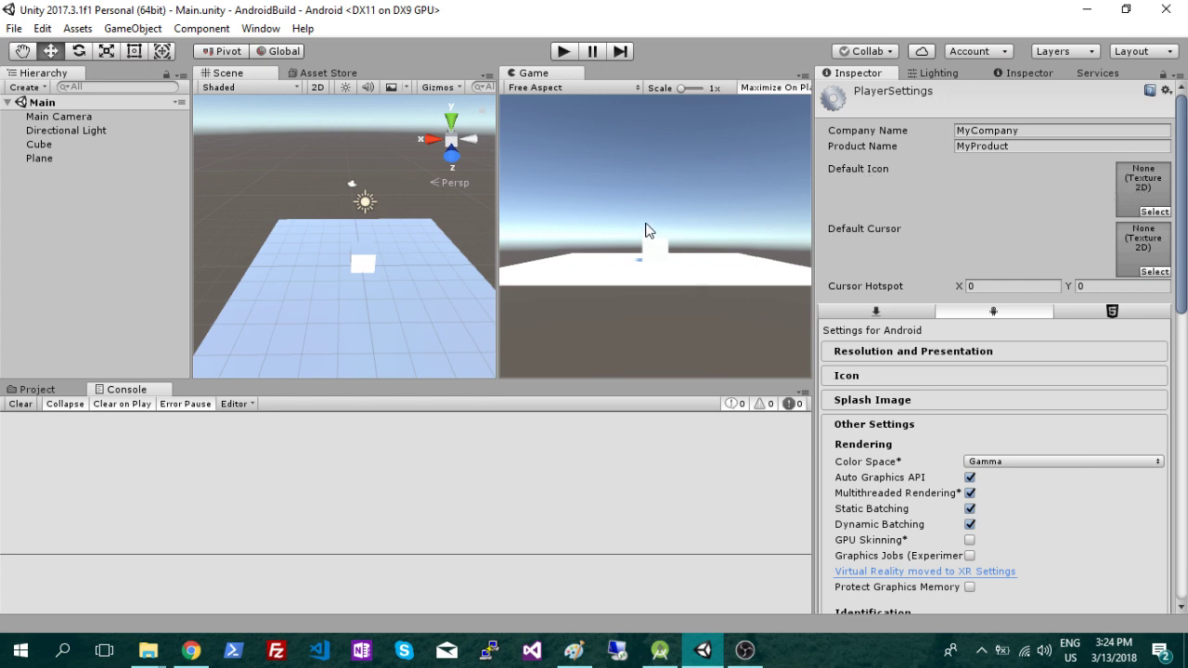
Open Build Settings with Android kept as the platform and start the build to reach its save dialog.
drag(499, 274, 481, 273)
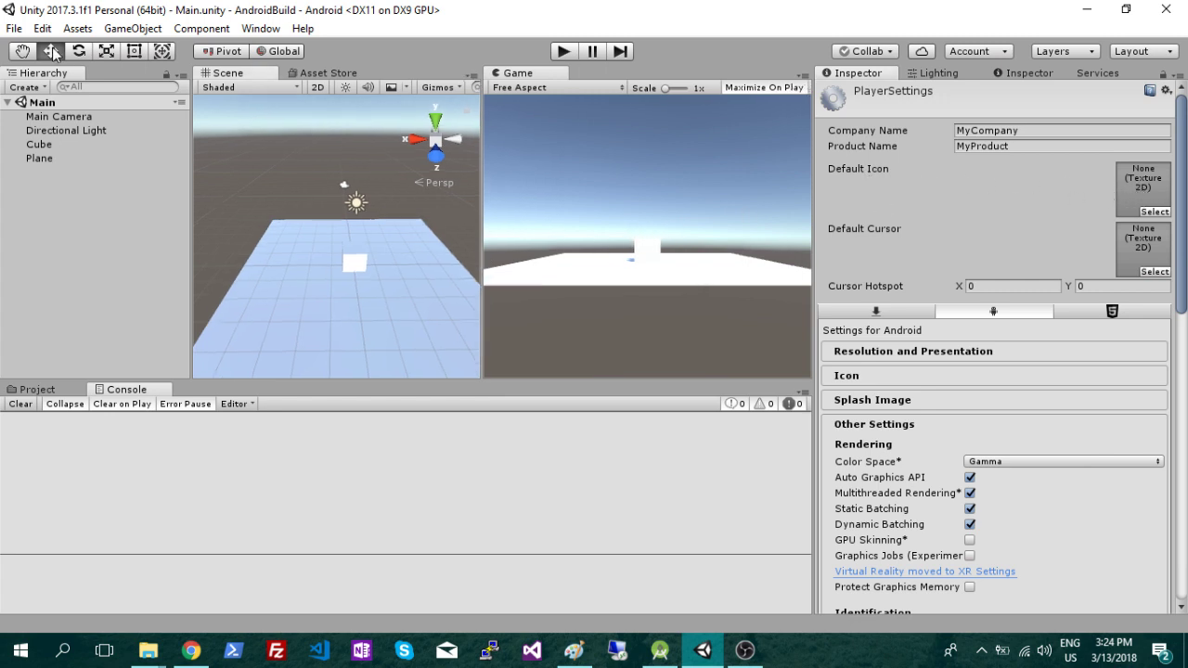
click(14, 27)
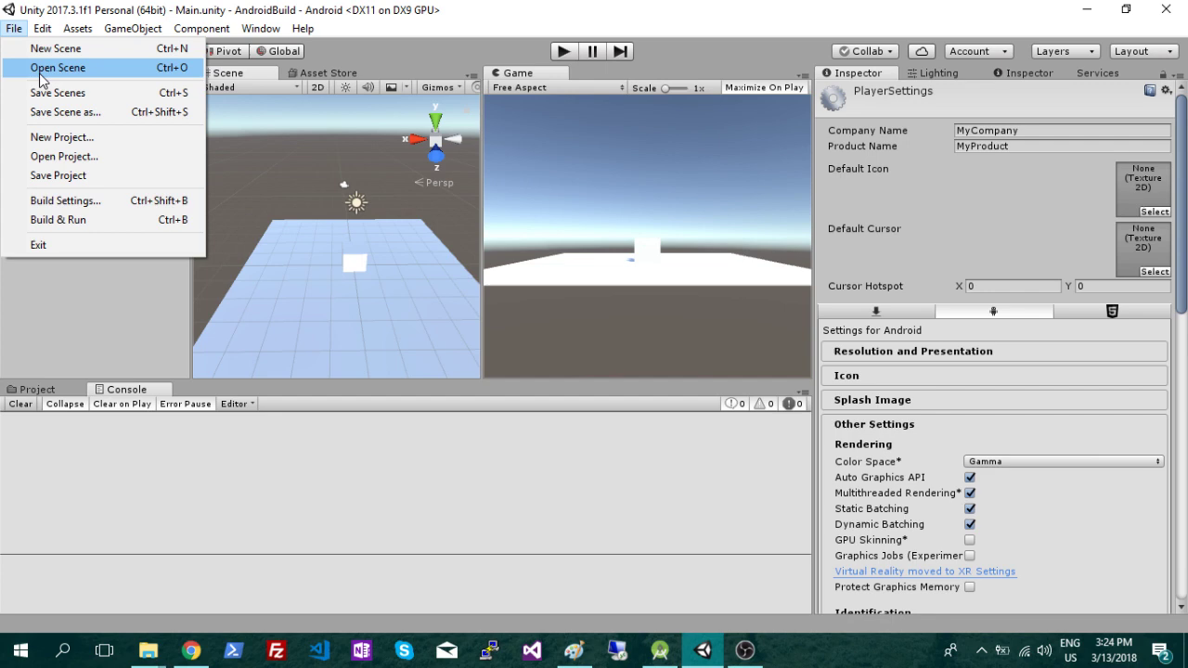
click(80, 200)
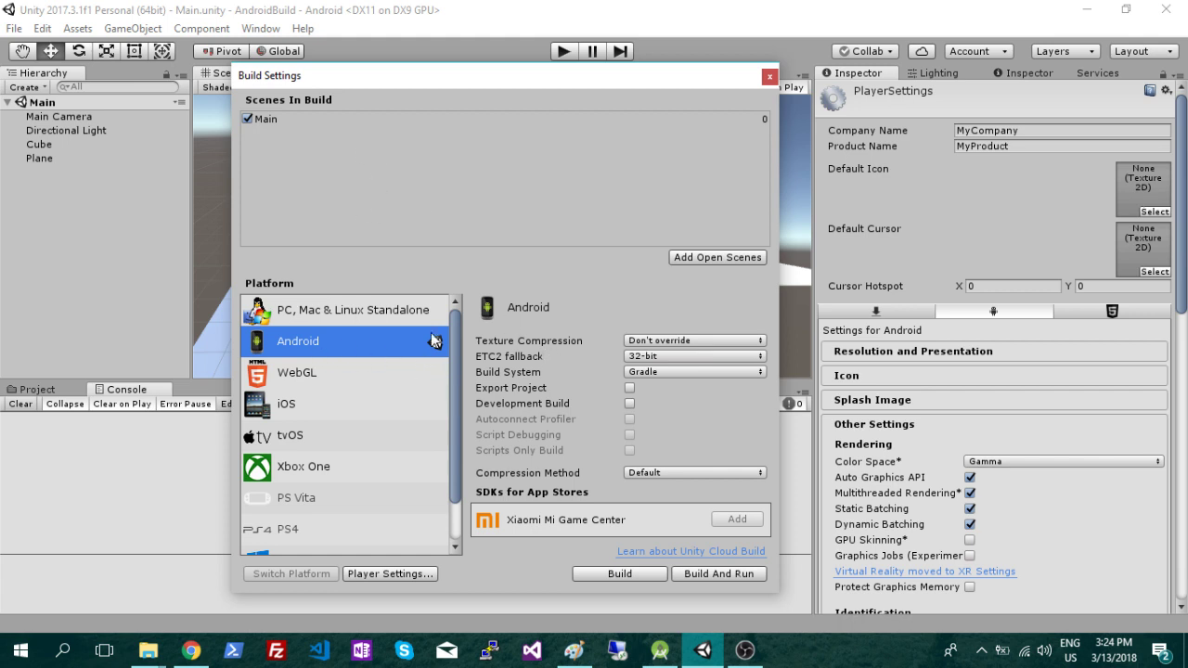
click(632, 576)
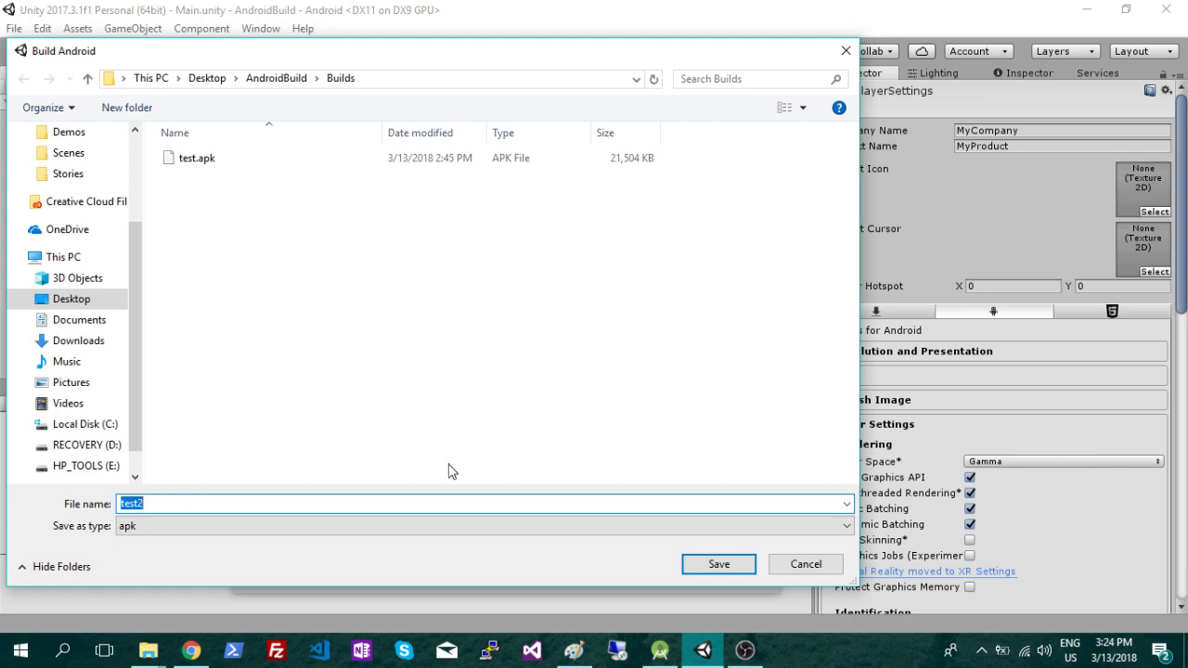
Save the build as test.apk, overwriting the existing test.apk, and let the Android build run.
text(test)
key(Return)
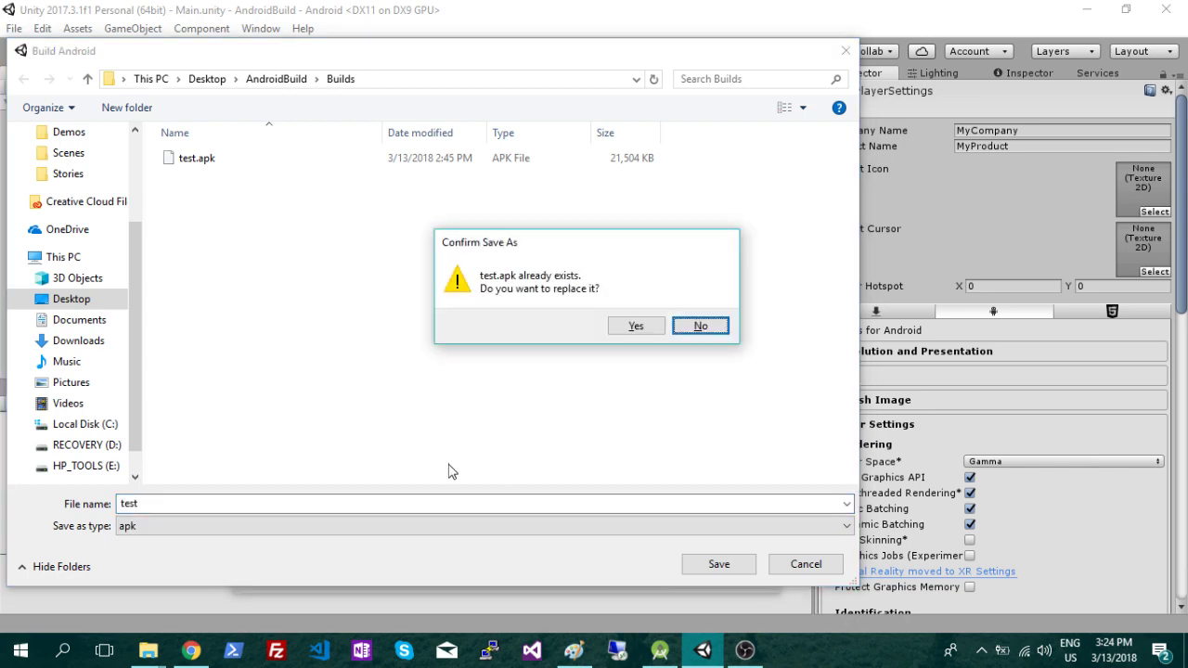
click(650, 326)
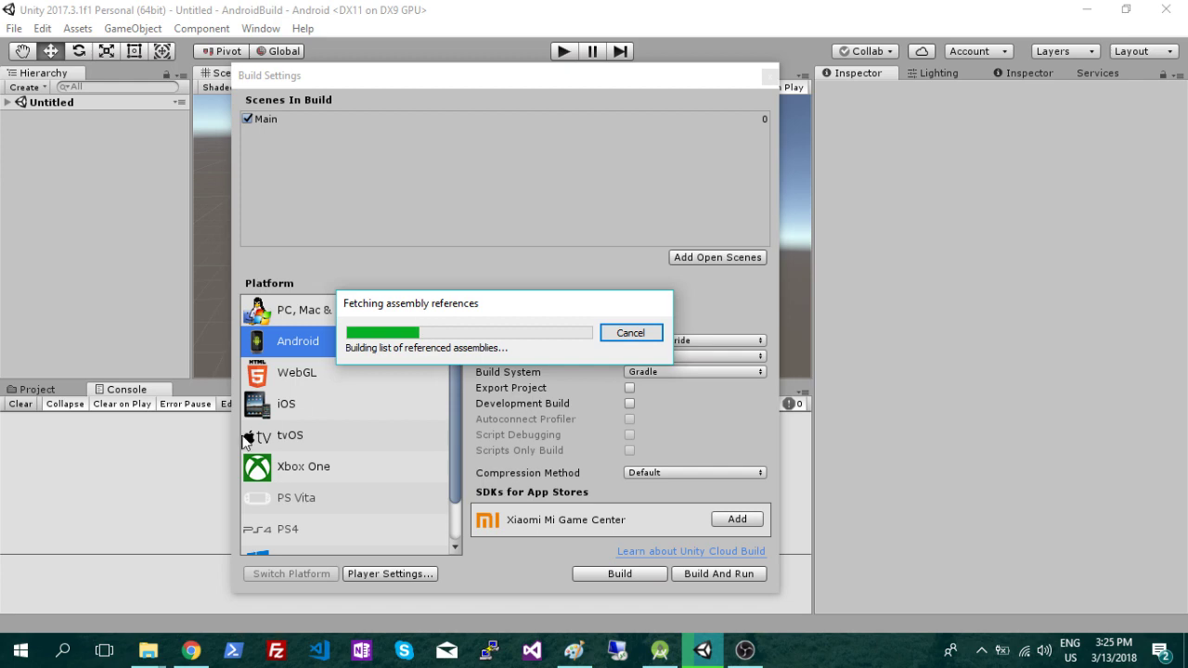
Bring the Builds window forward and arrange it alongside the SM-J320W8 phone window.
mouse_move(149, 661)
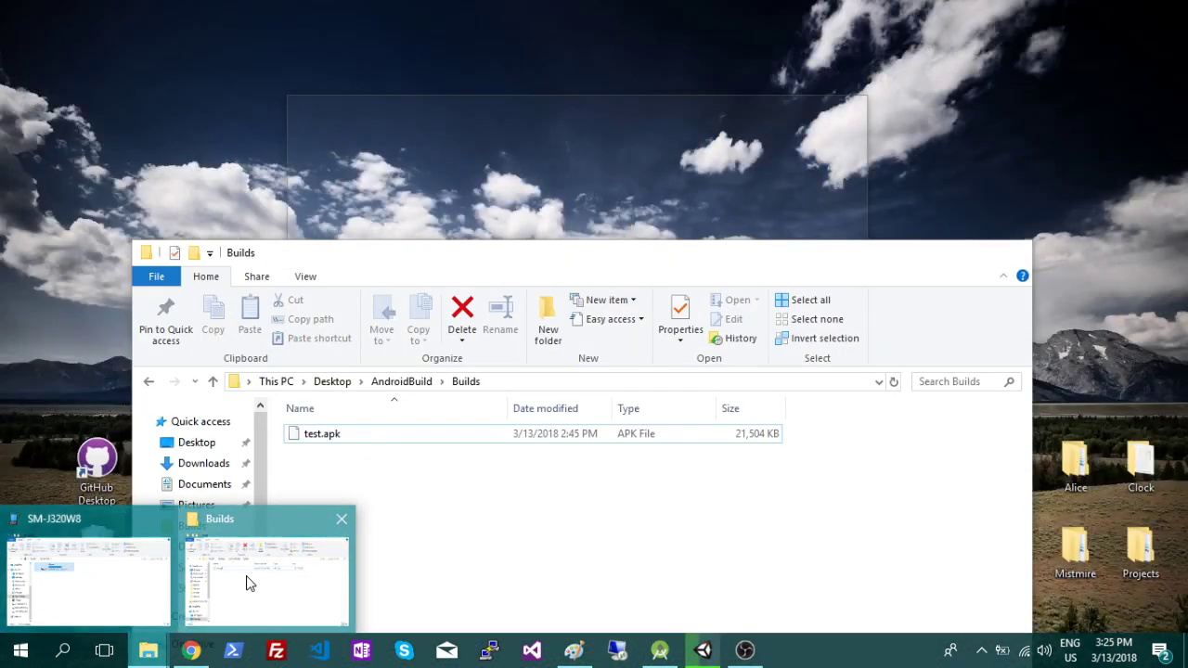
click(247, 579)
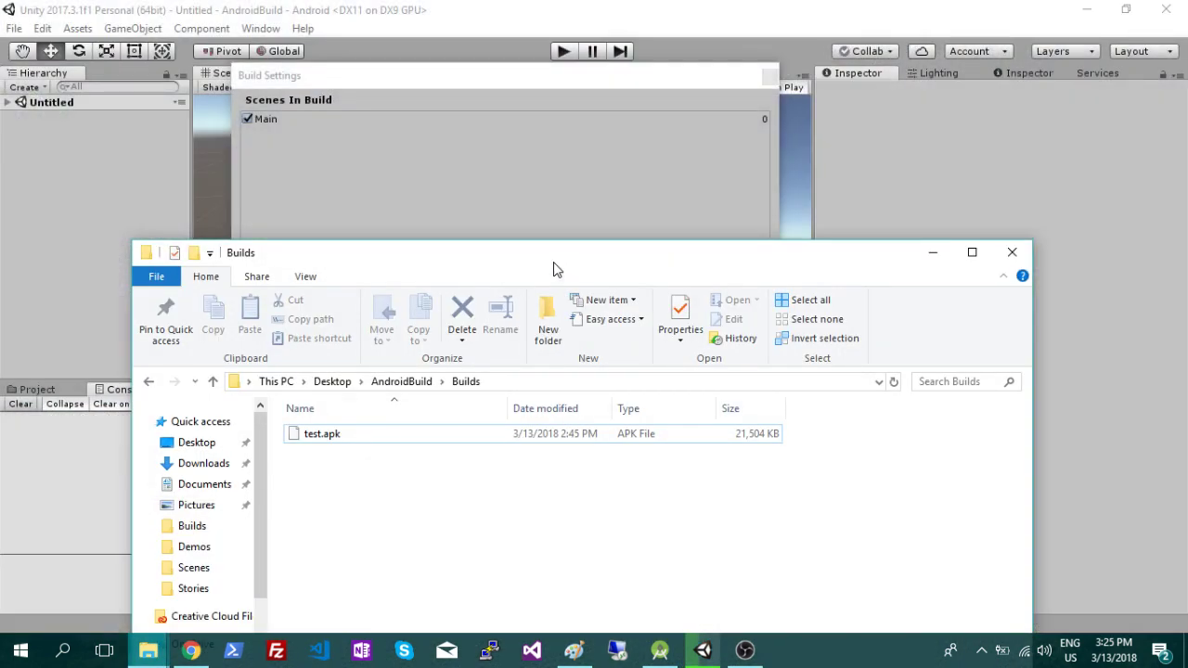
drag(557, 260, 686, 93)
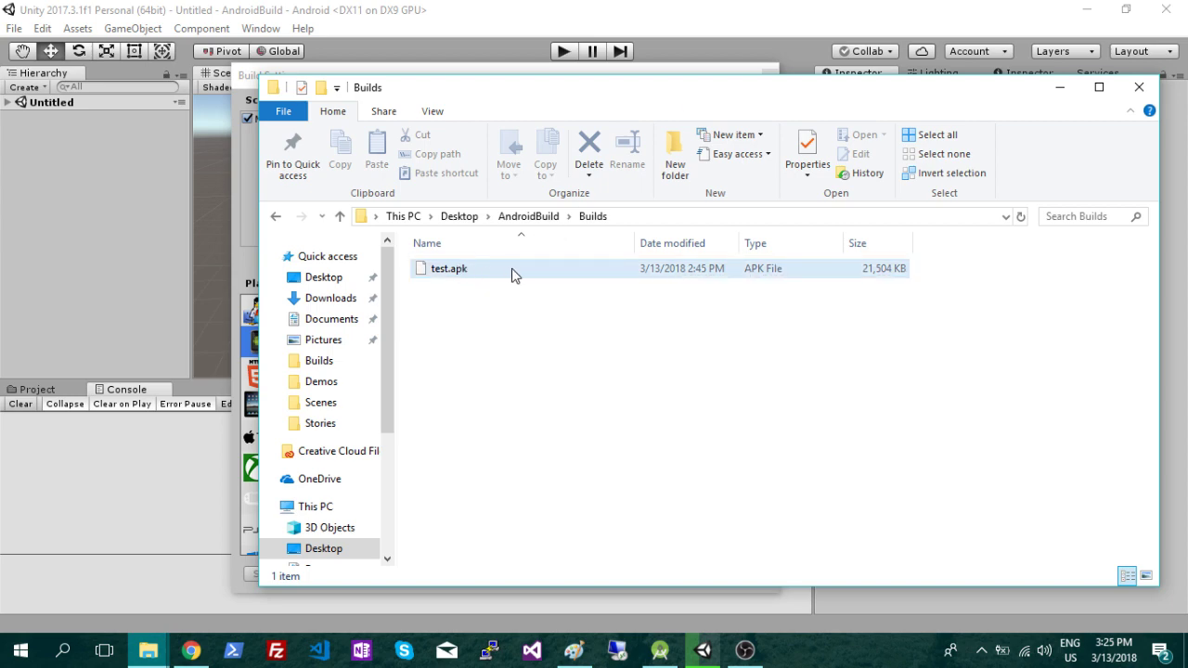
click(160, 647)
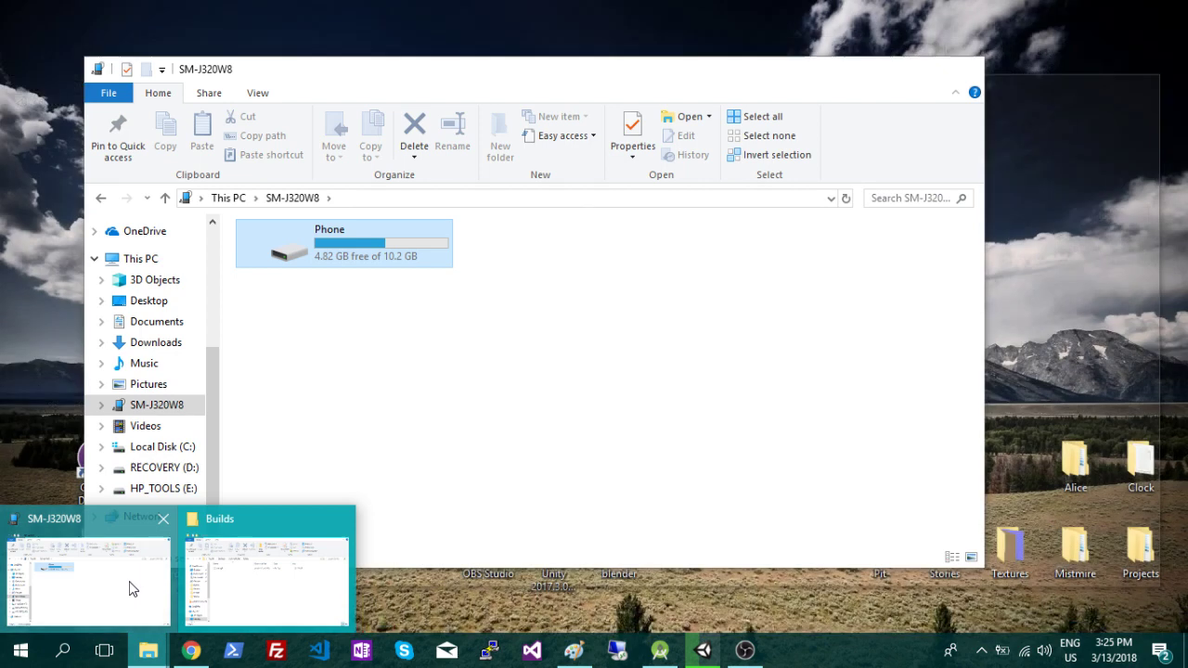
click(127, 587)
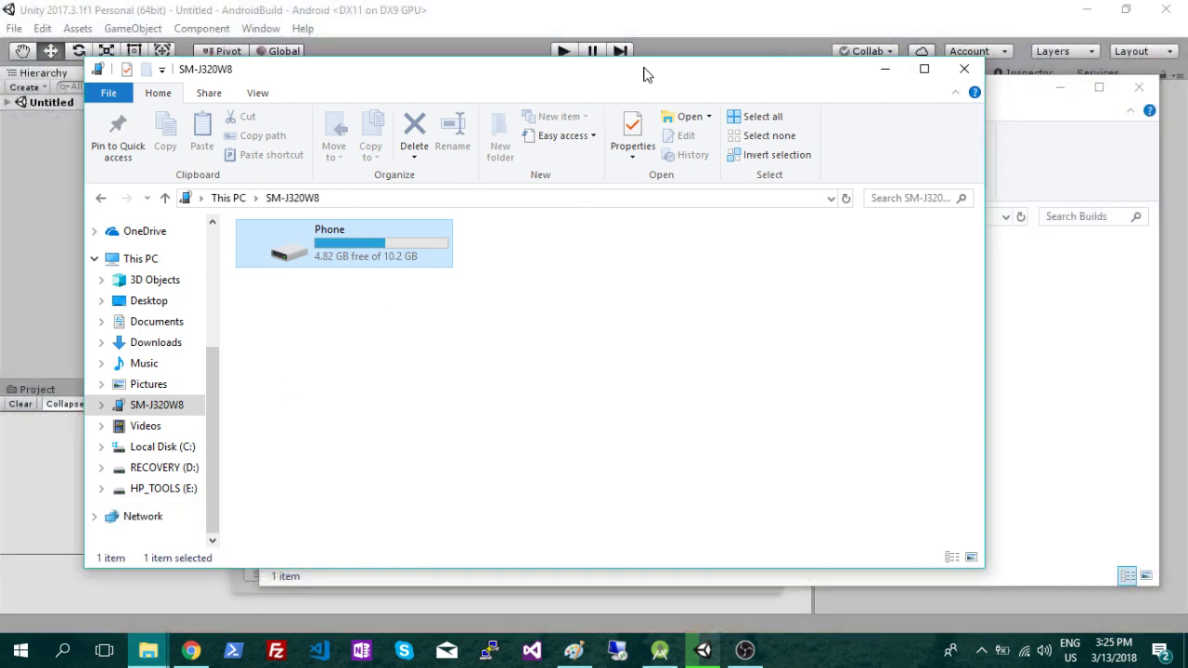
drag(644, 71, 562, 77)
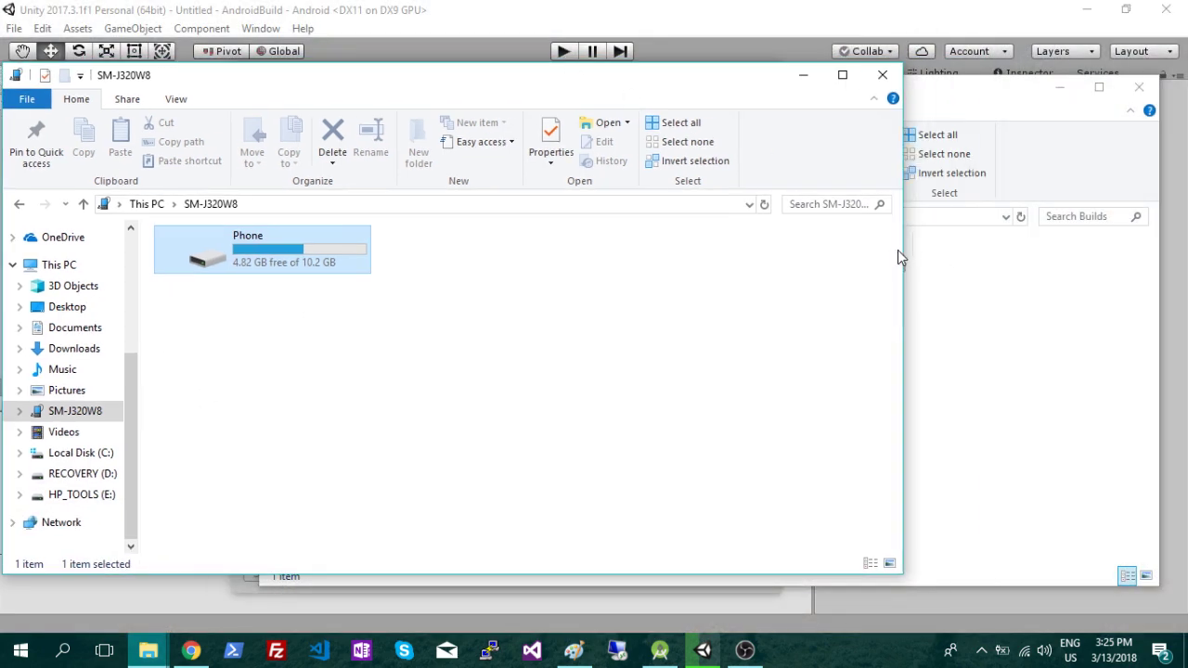
Refresh the phone view and open its Phone storage, then the Download folder.
click(898, 250)
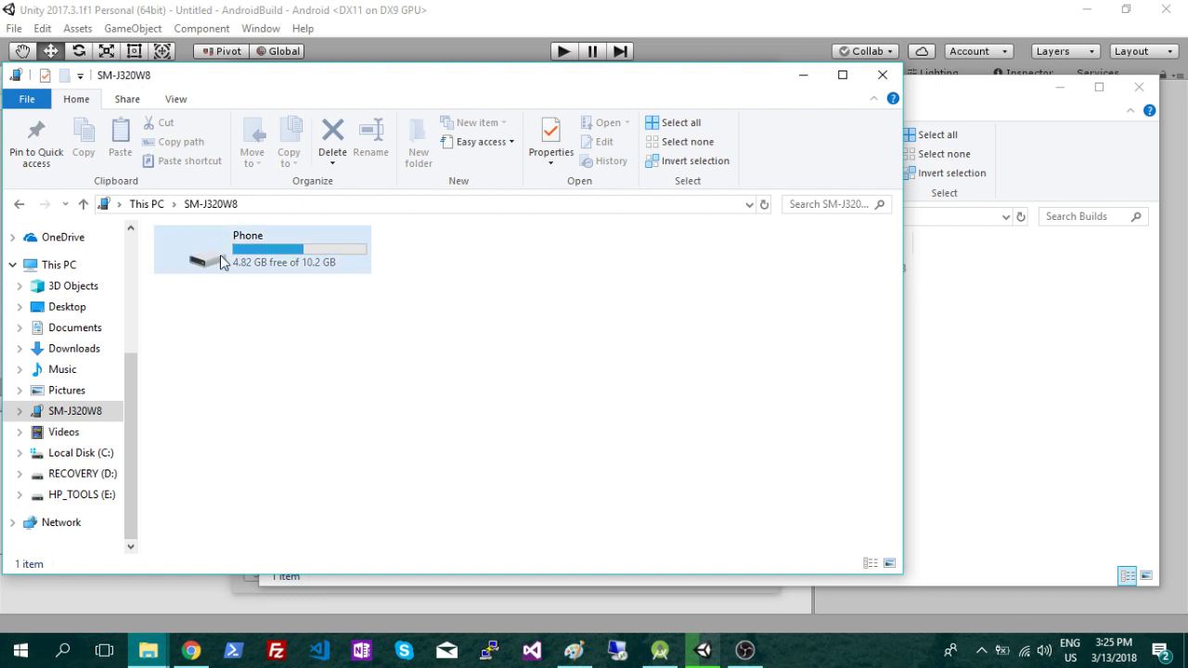
click(82, 412)
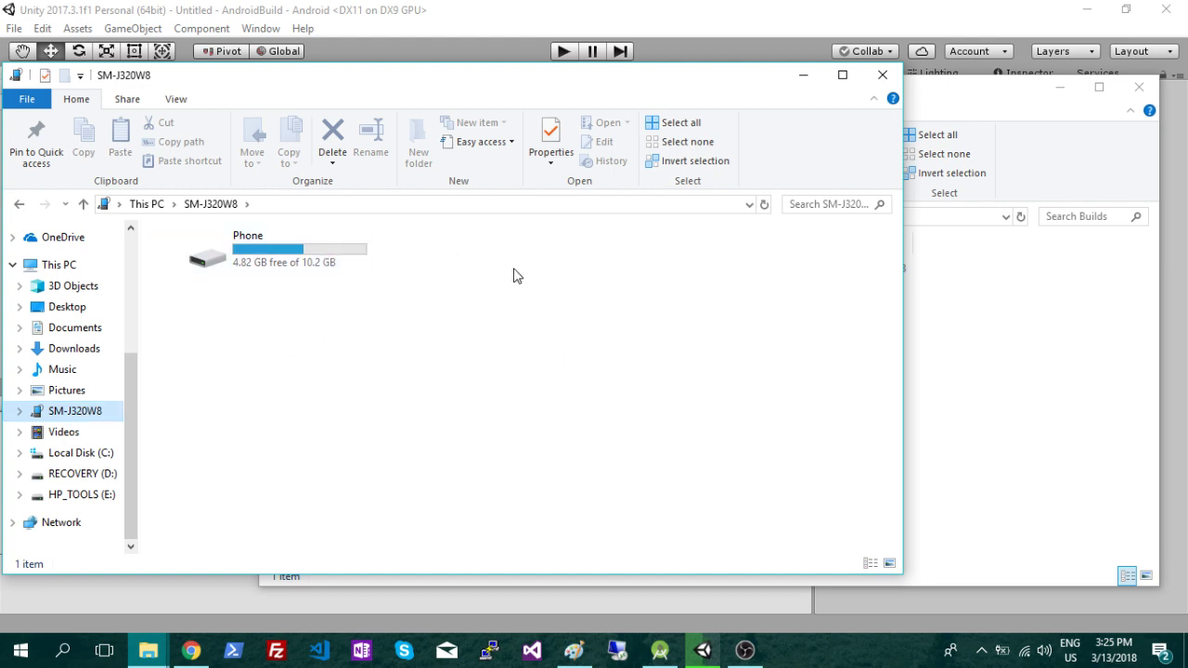
double_click(269, 264)
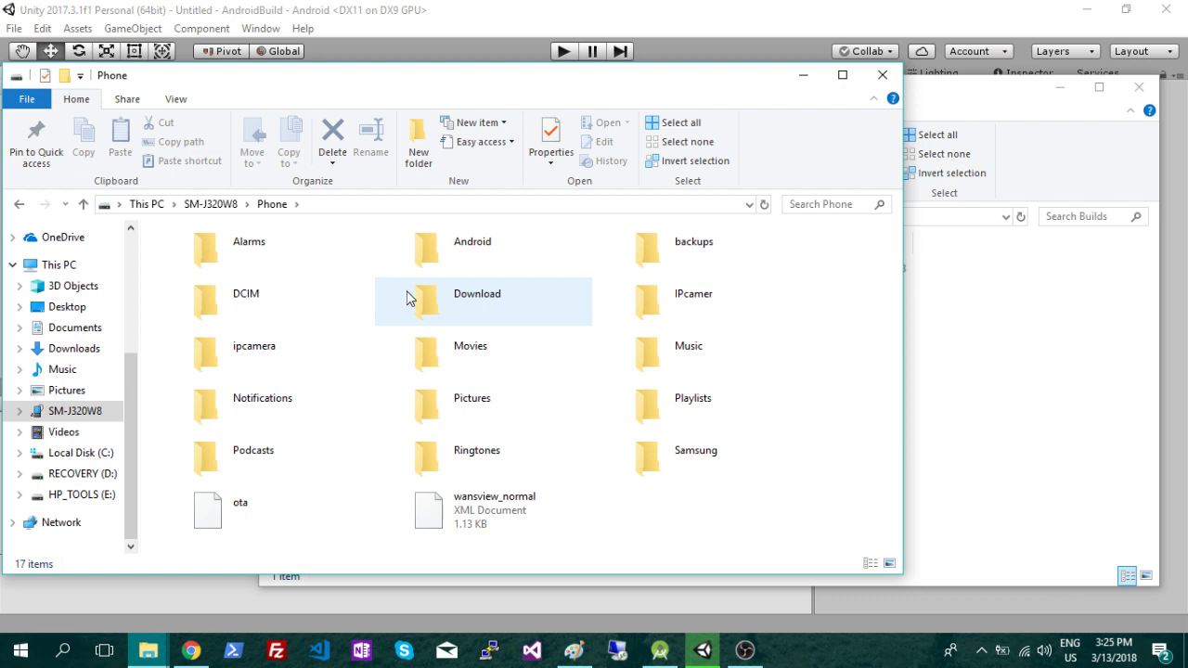
double_click(464, 304)
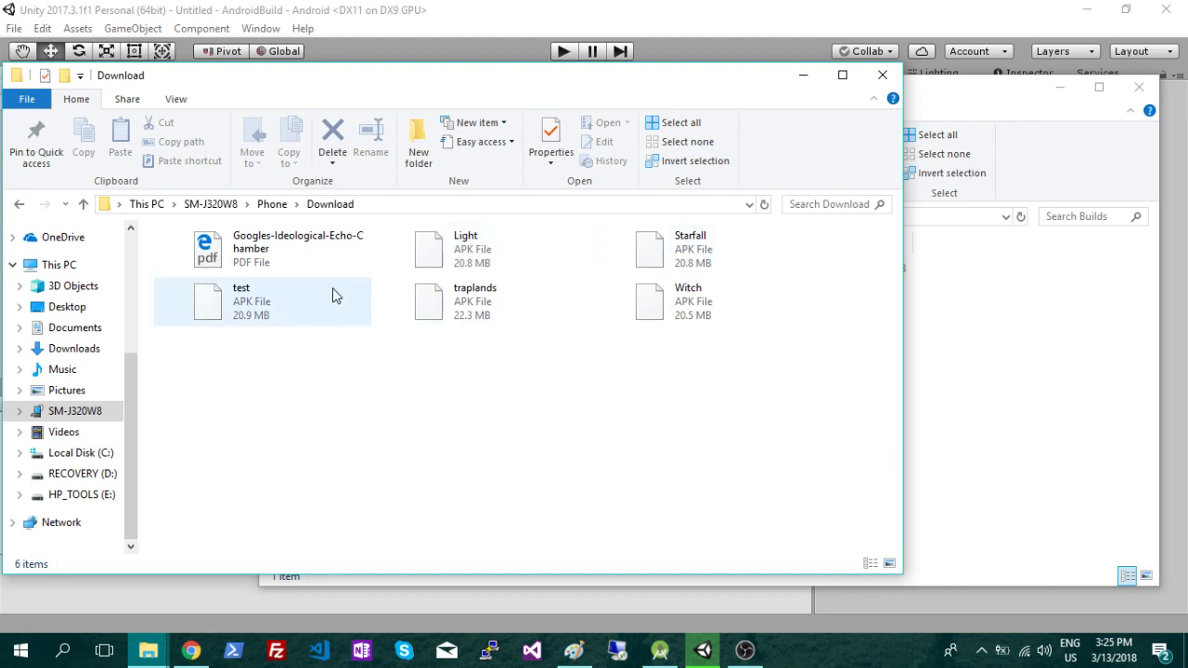
Position the Download and Builds windows so test.apk can be dragged between them.
drag(599, 78, 568, 176)
drag(812, 97, 946, 93)
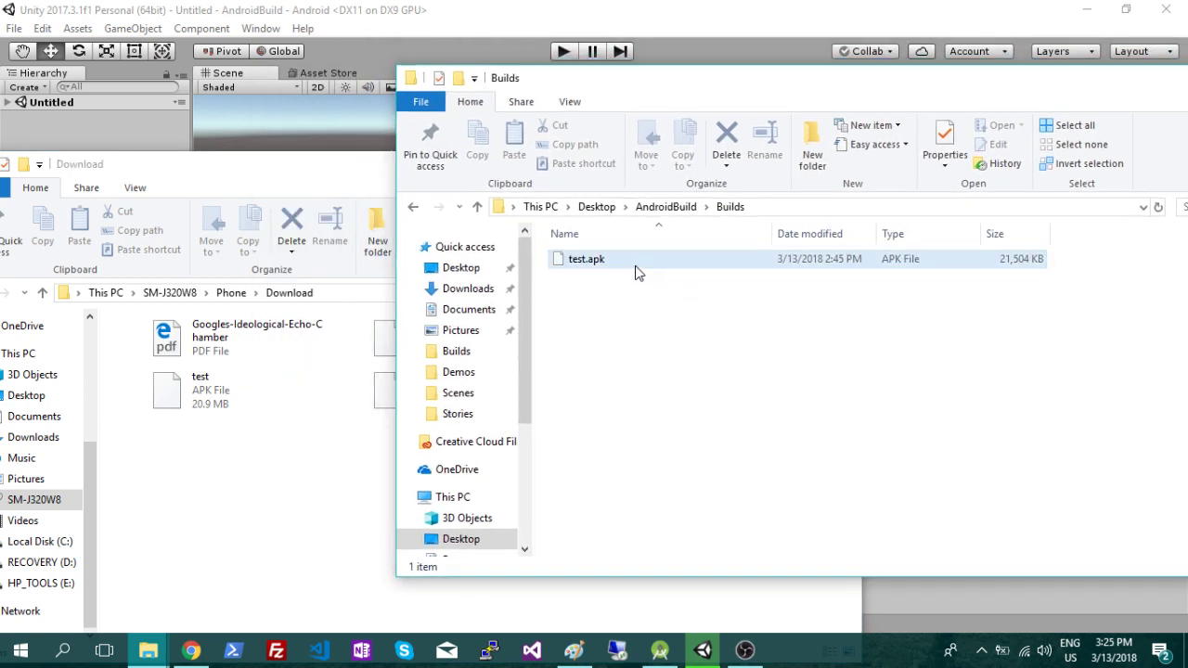
drag(636, 264, 302, 475)
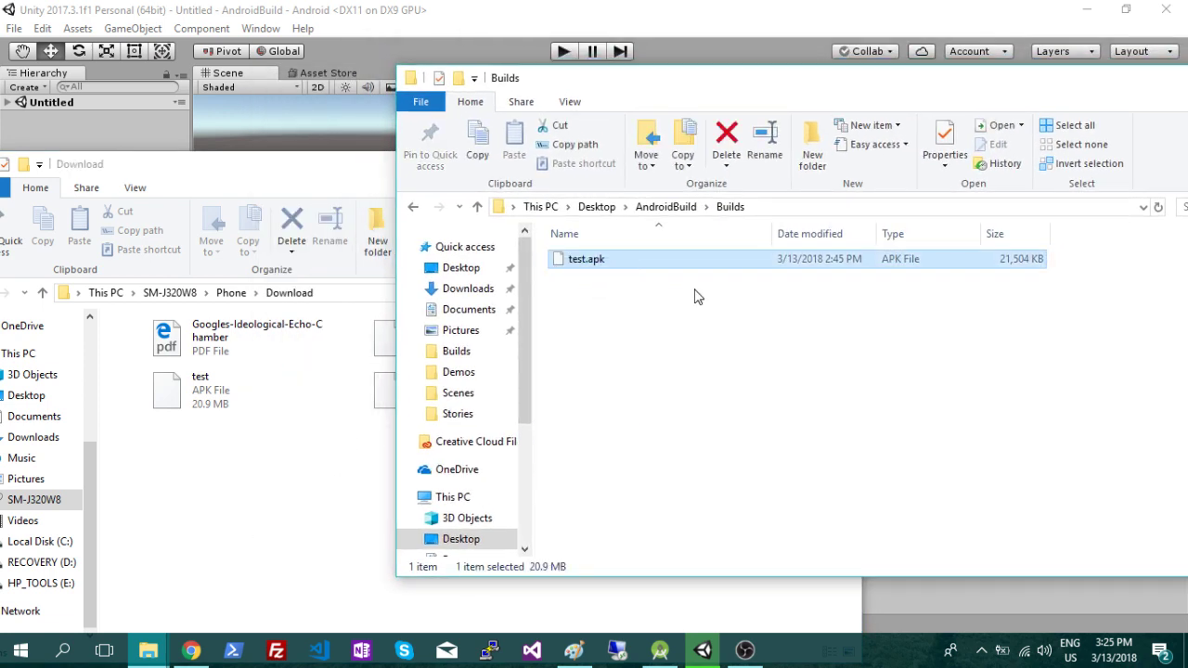
click(695, 294)
Copy test.apk into the phone's Download folder, replacing the older file, then return to Chrome.
drag(613, 265, 218, 565)
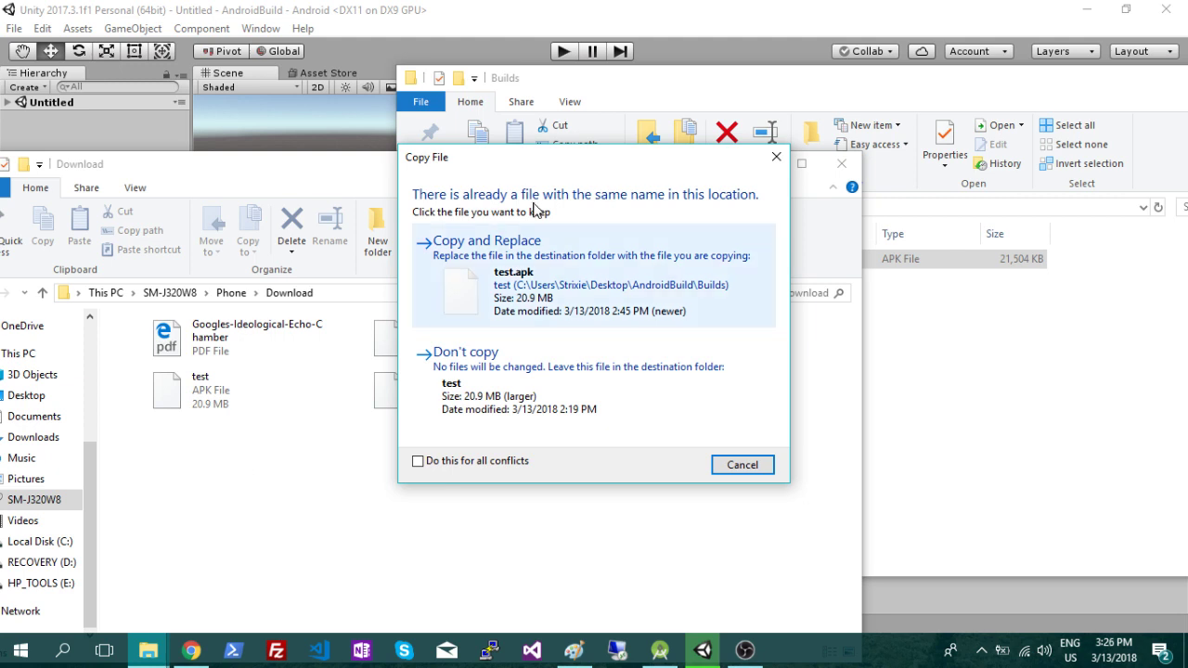
click(592, 268)
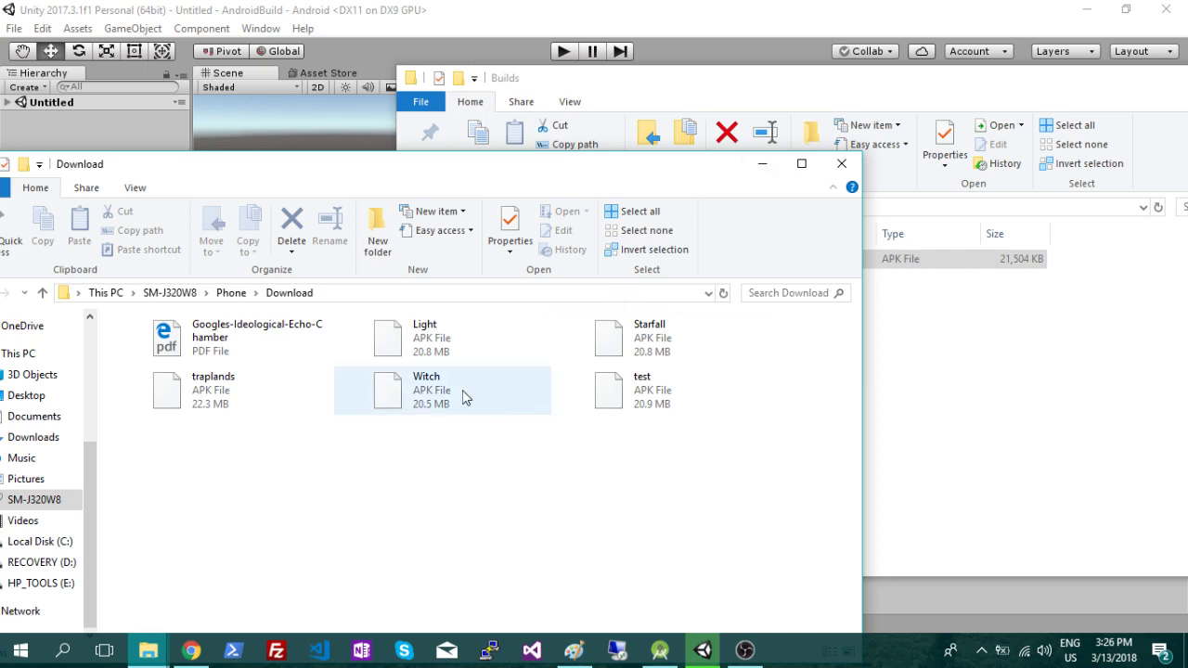
click(763, 165)
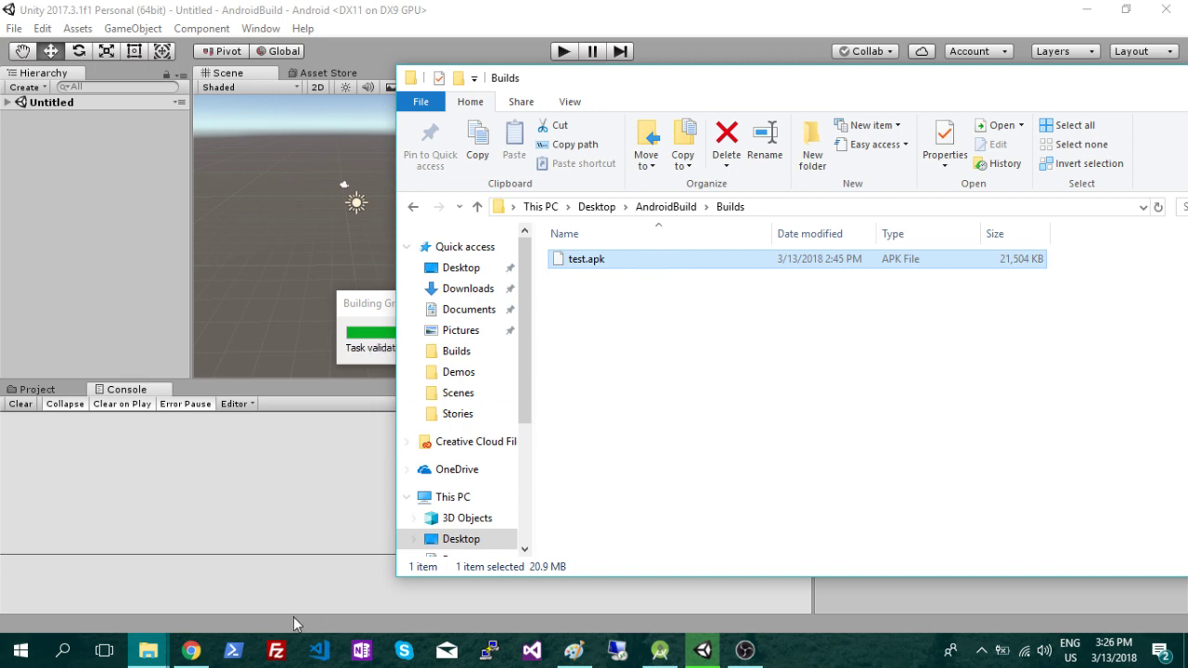
click(190, 650)
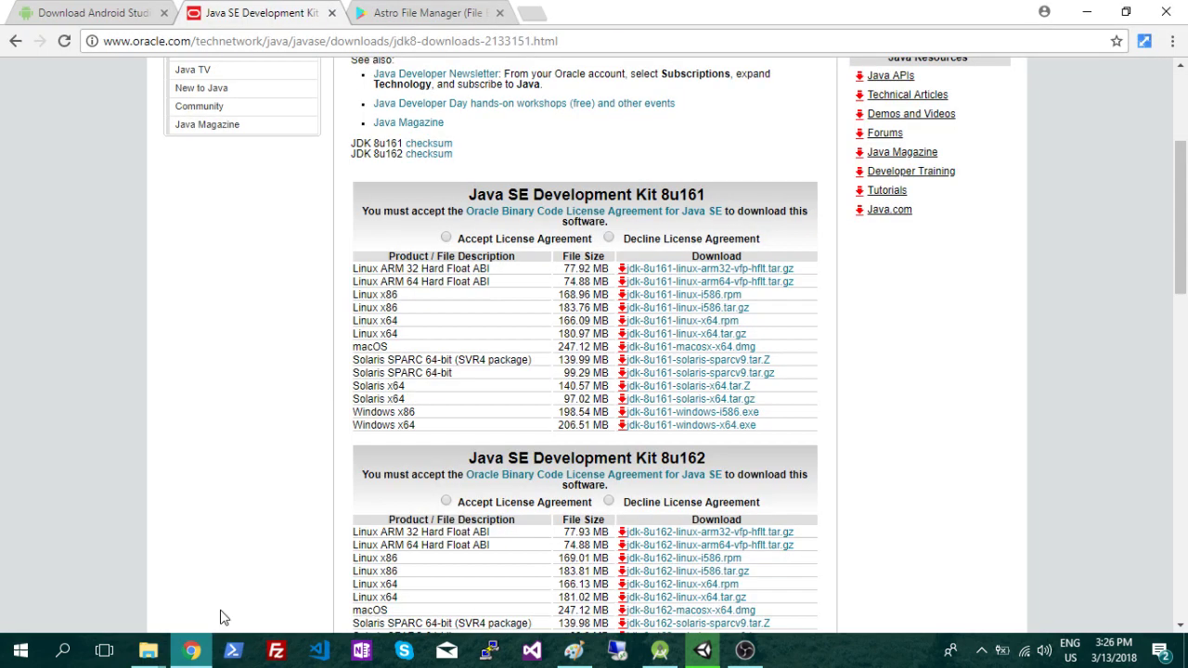
Scroll through the Astro File Manager Play Store listing, then switch to the Android Studio download tab.
click(451, 14)
scroll(552, 206, down, 1)
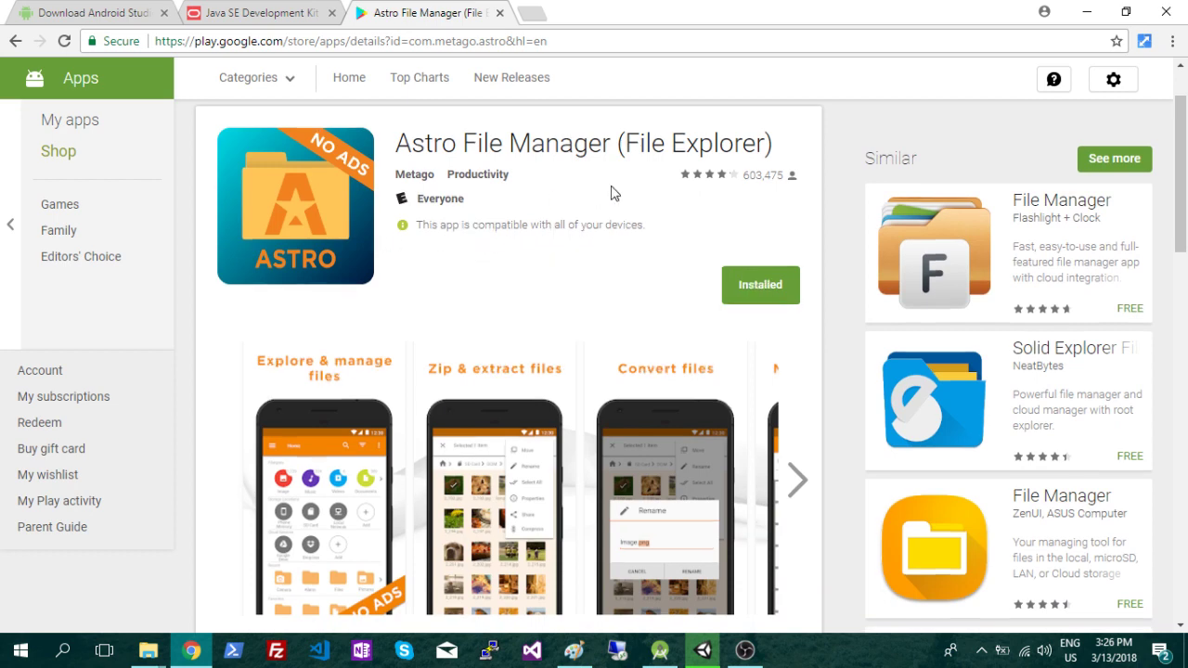
scroll(614, 194, down, 1)
scroll(492, 167, down, 1)
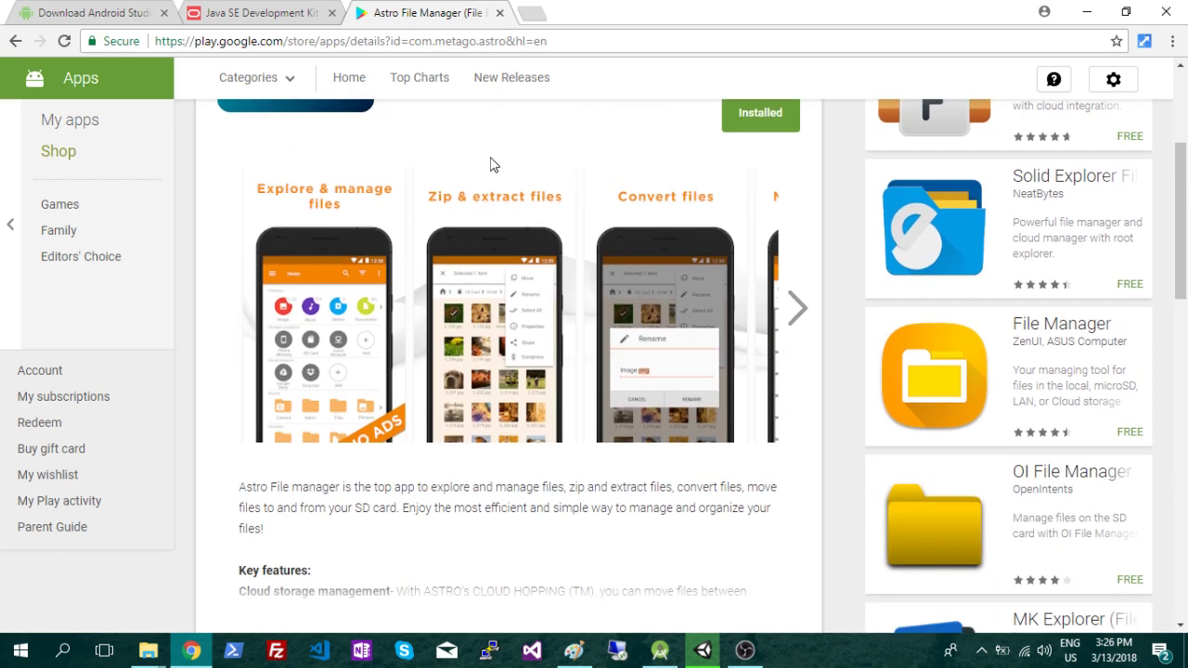
scroll(491, 167, up, 2)
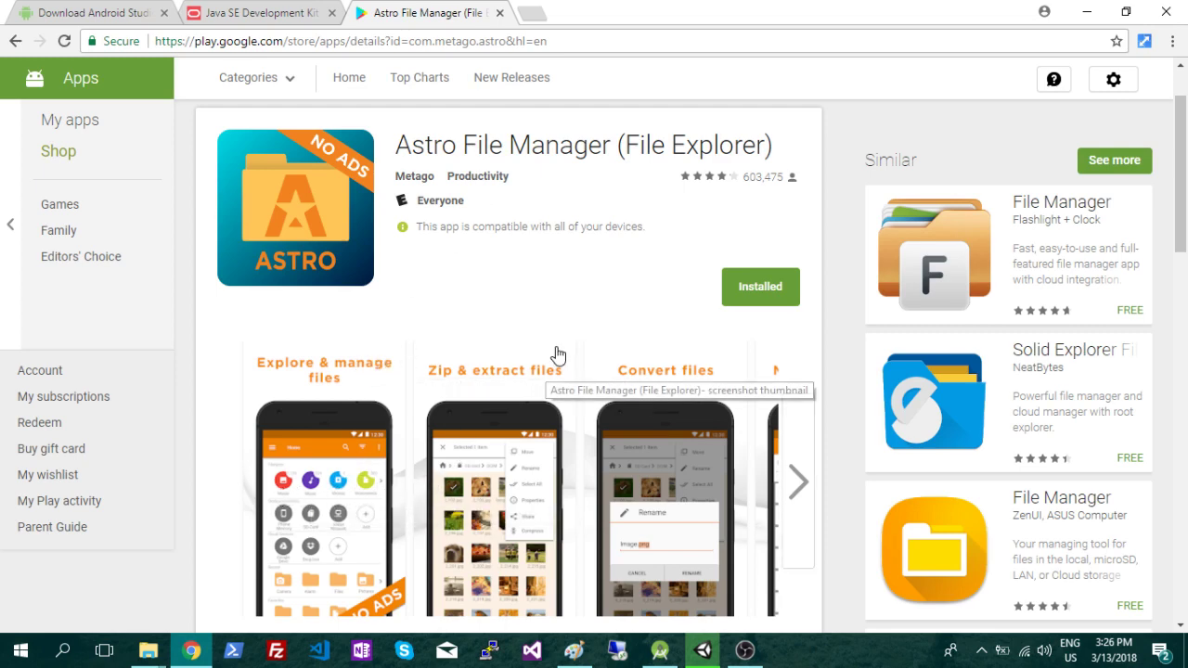
scroll(554, 353, up, 1)
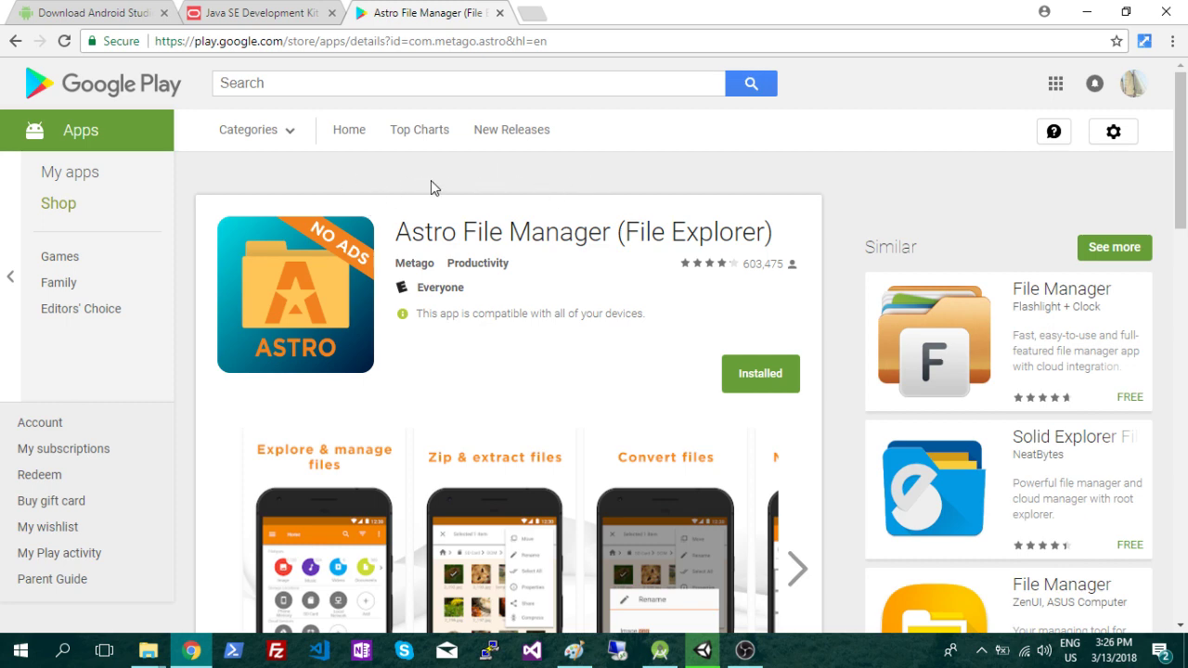
click(246, 12)
click(130, 12)
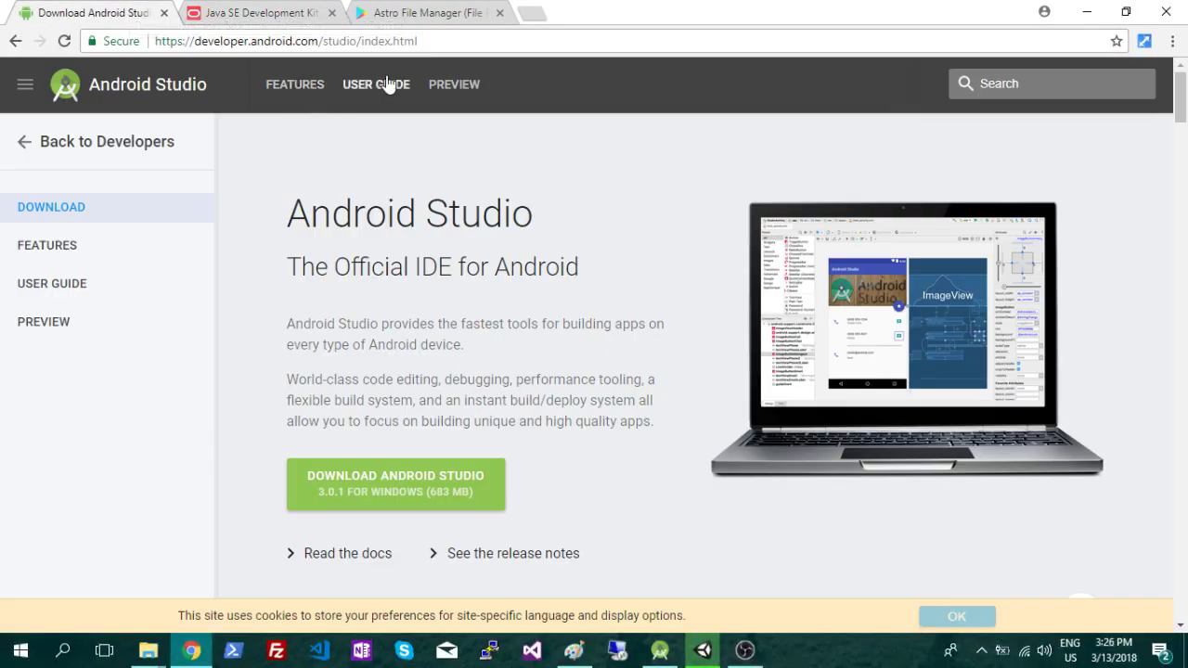